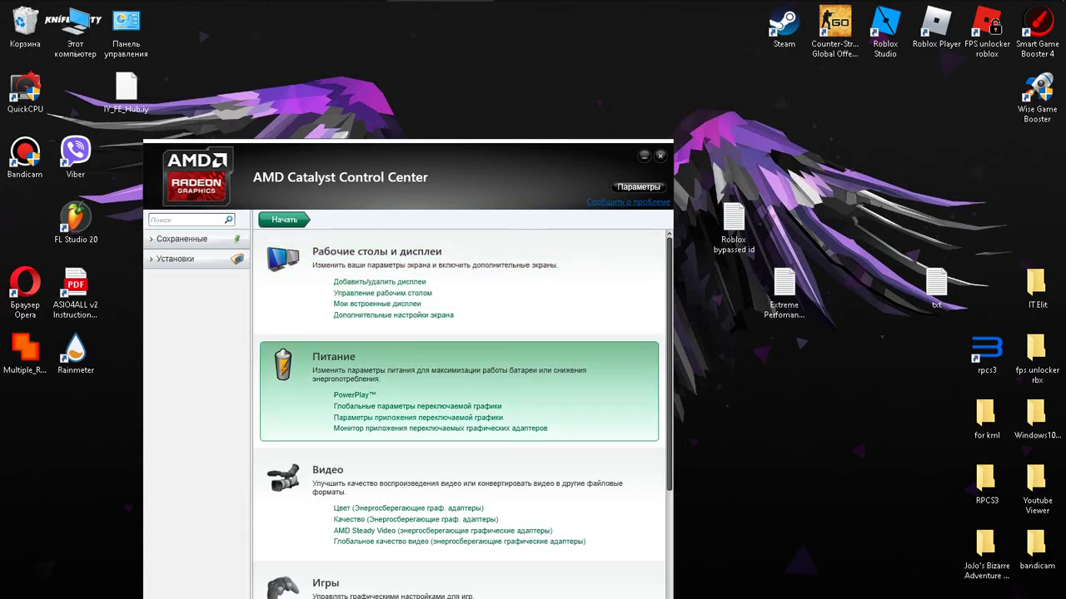
In the PowerPlay power settings, set both the plugged-in and battery modes to Максимальная производительность.
{"action": "left_click", "coordinate": [333, 357]}
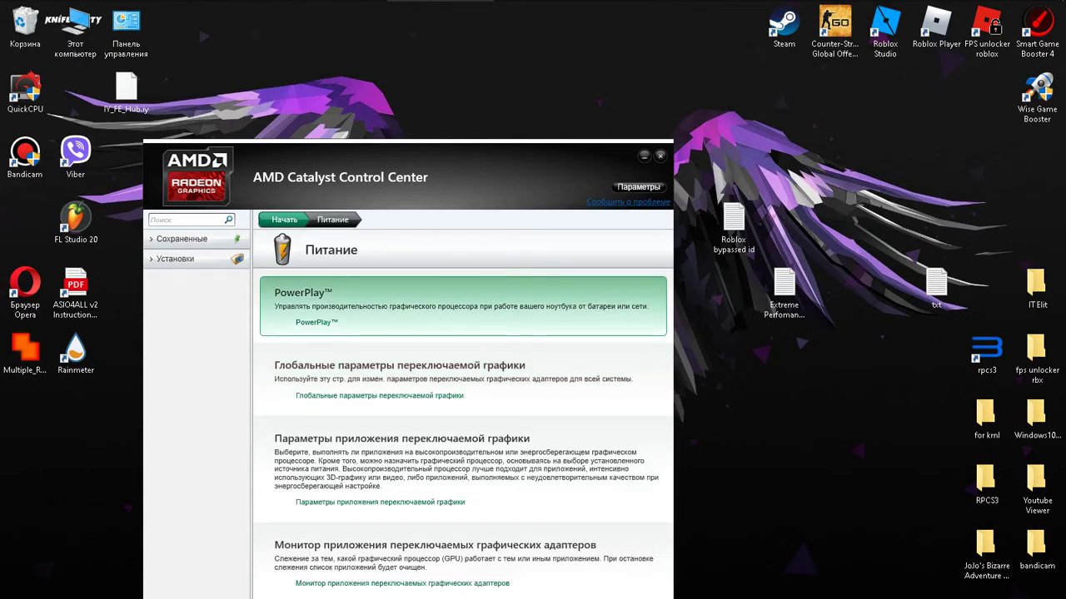
{"action": "left_click", "coordinate": [317, 322]}
{"action": "left_click", "coordinate": [481, 407]}
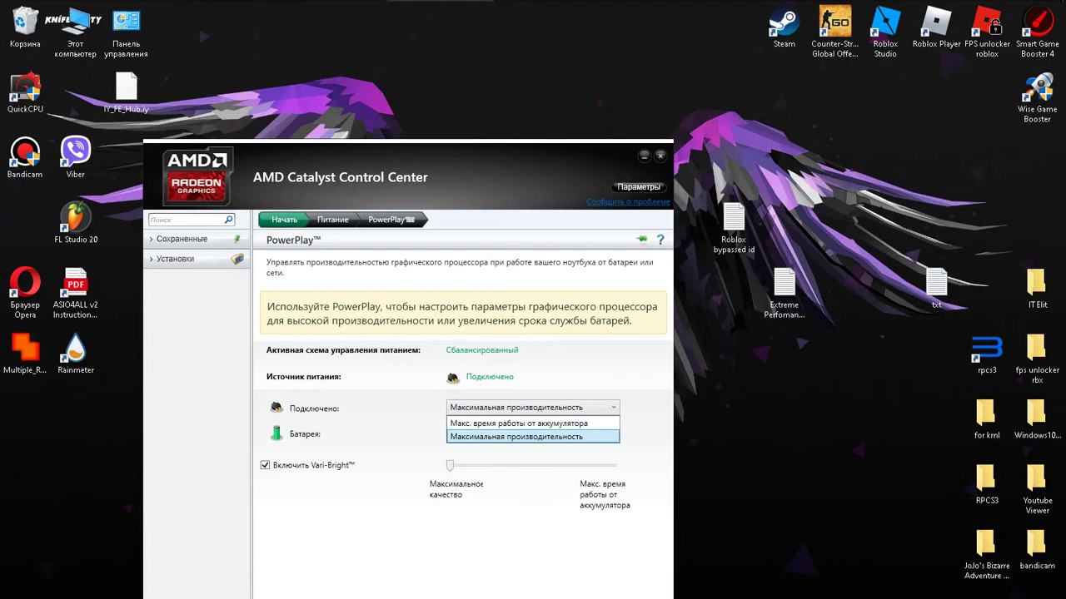
{"action": "left_click", "coordinate": [499, 437]}
{"action": "left_click", "coordinate": [500, 434]}
{"action": "left_click", "coordinate": [516, 462]}
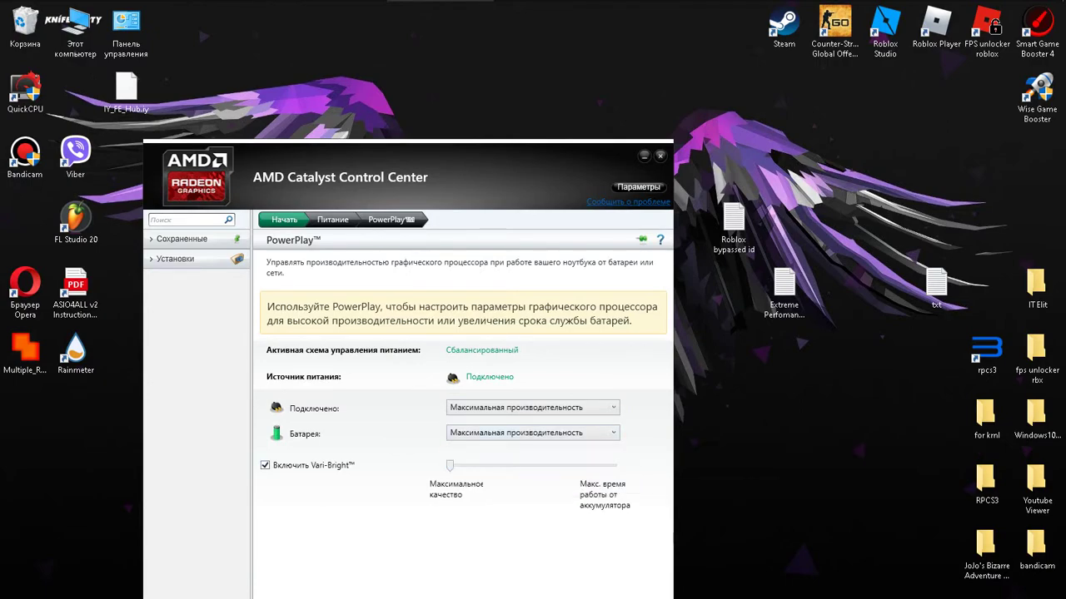
In the global switchable graphics settings, use Максимальная производительность for both battery and plugged-in operation.
{"action": "left_click", "coordinate": [333, 219]}
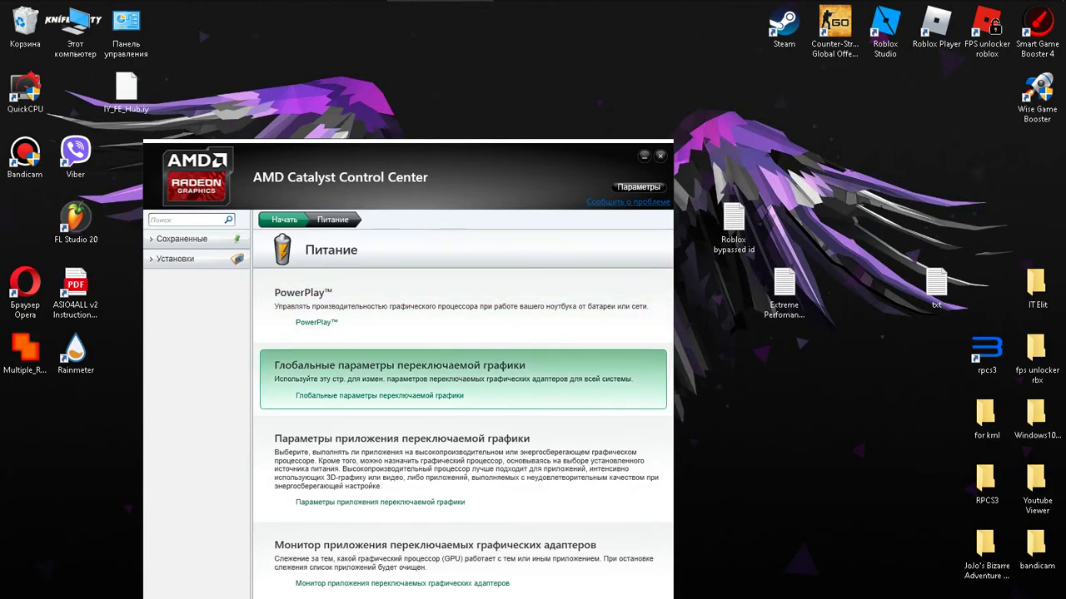
{"action": "left_click", "coordinate": [379, 396]}
{"action": "left_click", "coordinate": [454, 349]}
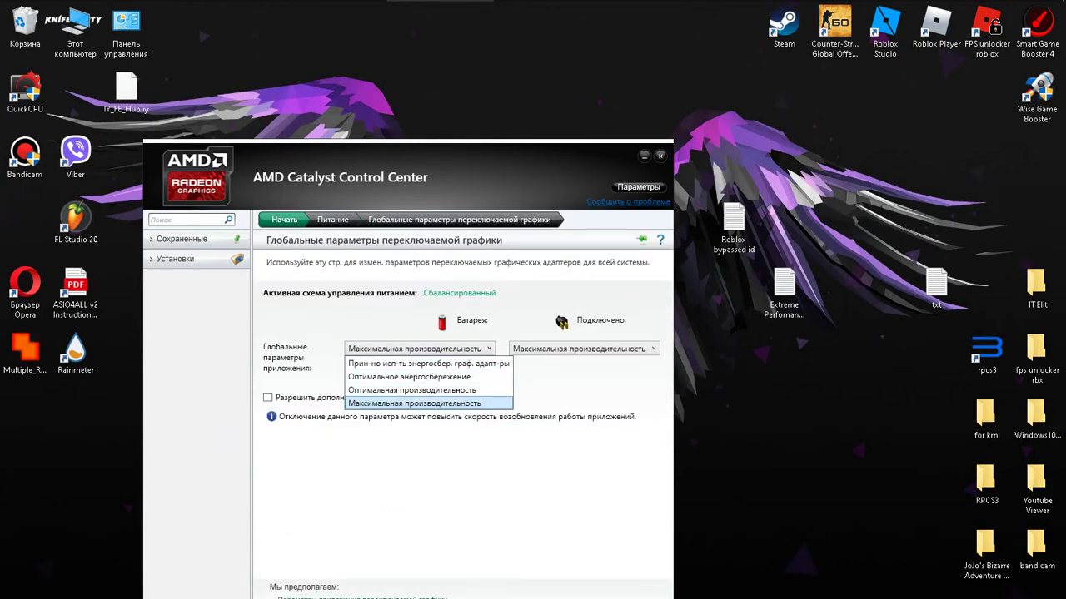
{"action": "left_click", "coordinate": [521, 350]}
{"action": "left_click", "coordinate": [521, 350]}
{"action": "left_click", "coordinate": [389, 398]}
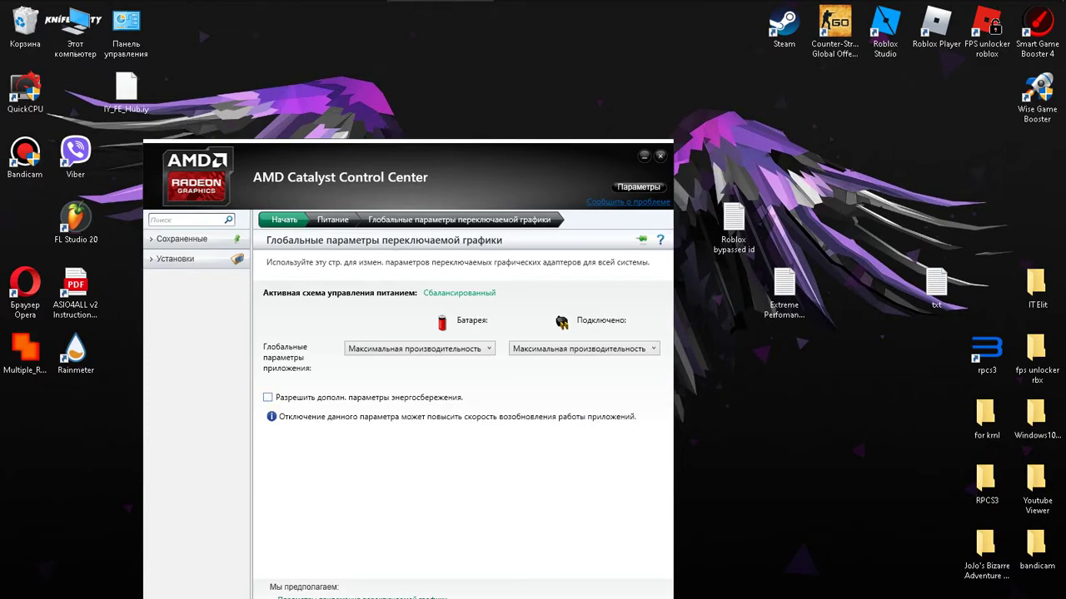
Open the per-application switchable graphics settings from the power category.
{"action": "left_click", "coordinate": [332, 220]}
{"action": "left_click", "coordinate": [367, 502]}
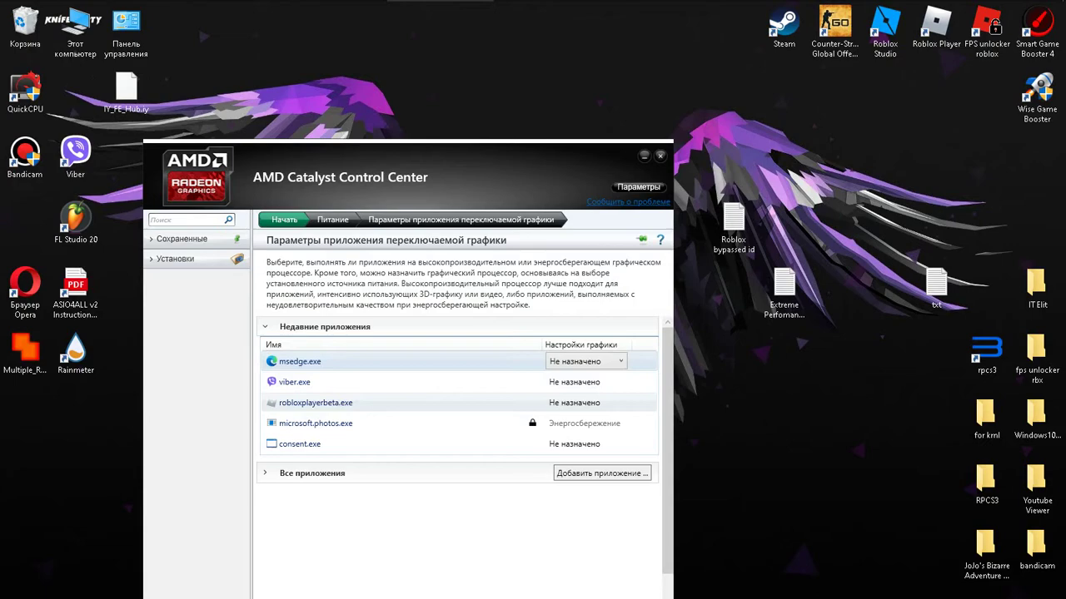
Open Notepad and write the note "put here ur apps,and put on it max perfomance".
{"action": "key", "text": "super"}
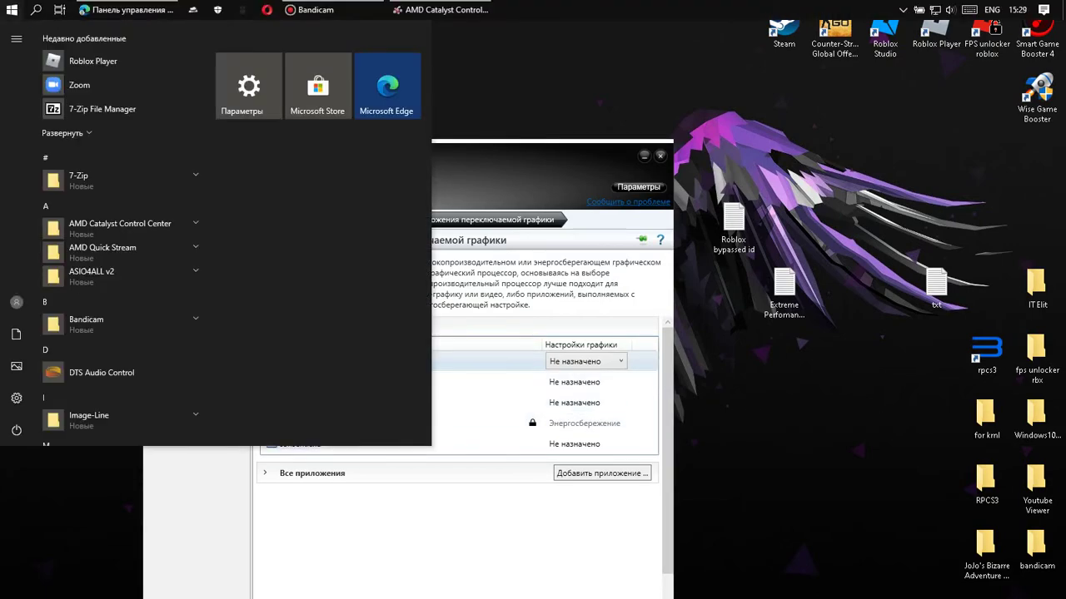
{"action": "type", "text": "note"}
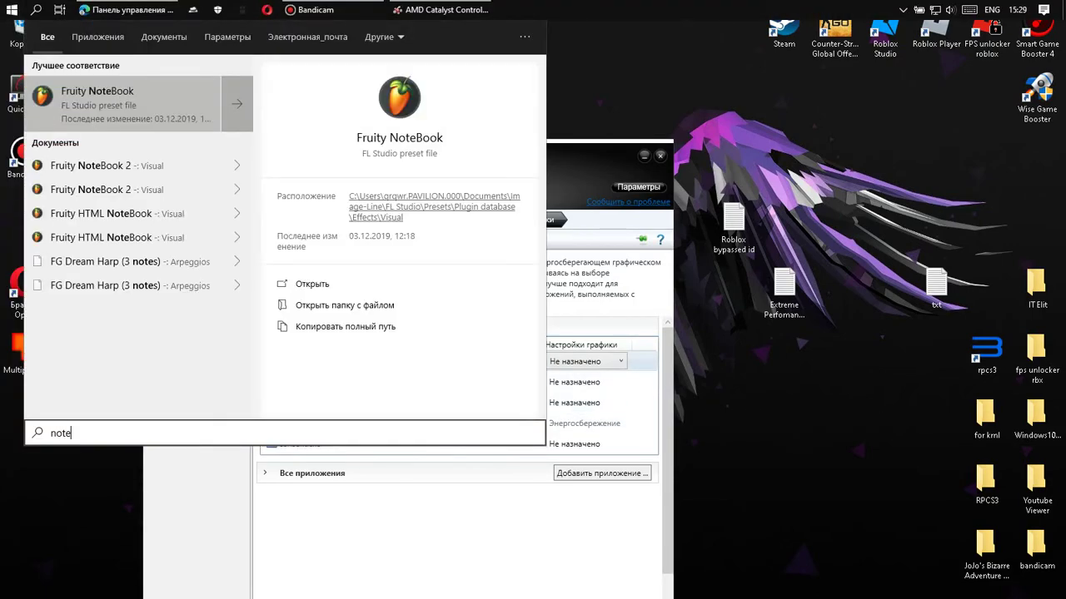
{"action": "type", "text": "pad"}
{"action": "key", "text": "Return"}
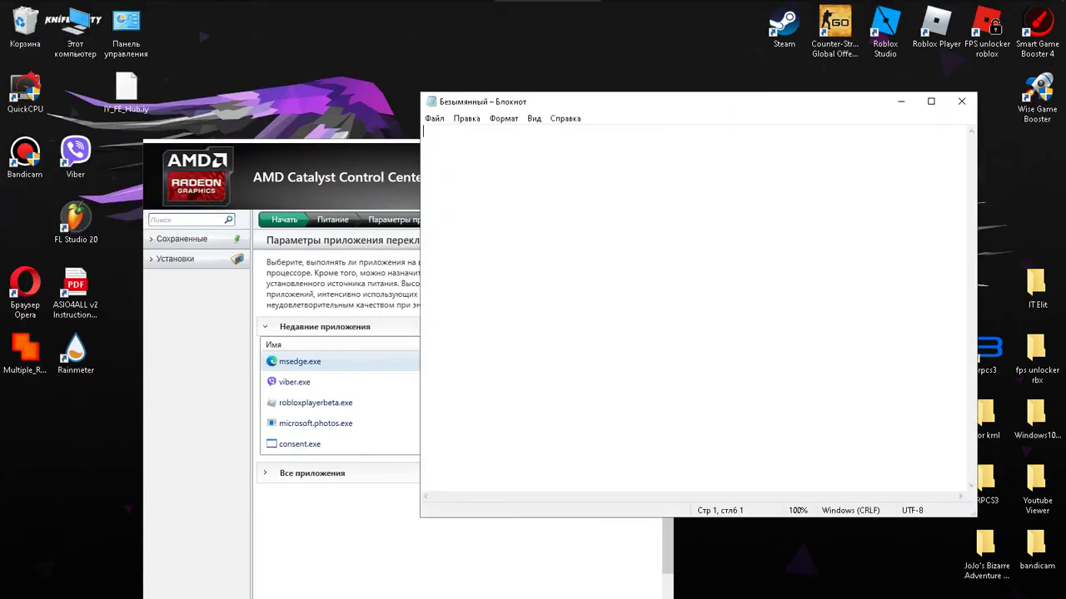
{"action": "type", "text": "put here ur"}
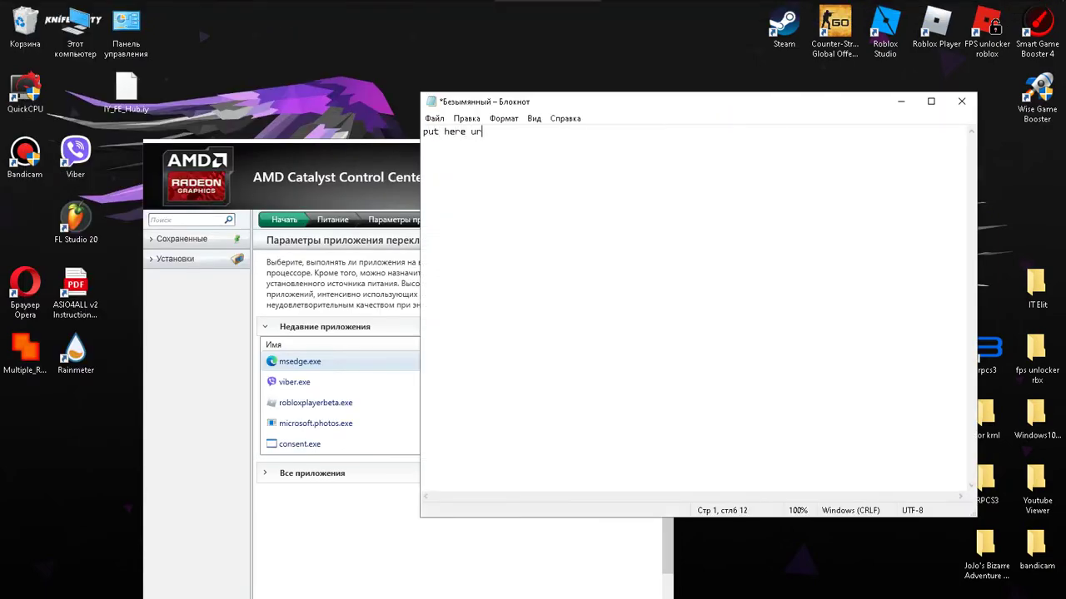
{"action": "type", "text": " apps,and put on it max perfomance"}
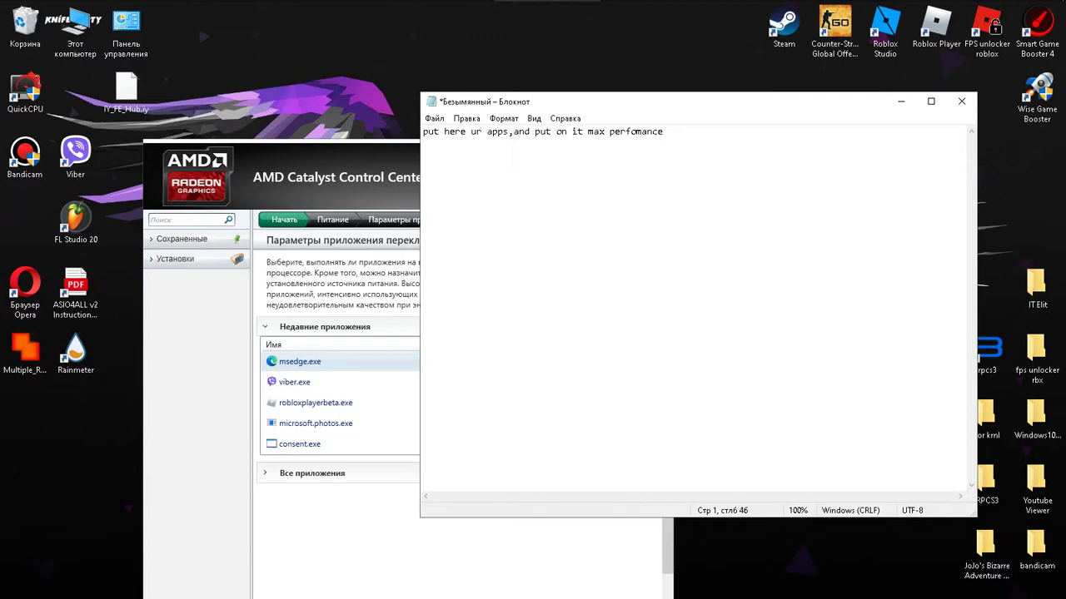
Back in AMD Catalyst Control Center, assign Высокая производительность to robloxplayerbeta.exe and viber.exe in the recent applications.
{"action": "left_click", "coordinate": [374, 537]}
{"action": "left_click", "coordinate": [574, 403]}
{"action": "left_click", "coordinate": [619, 403]}
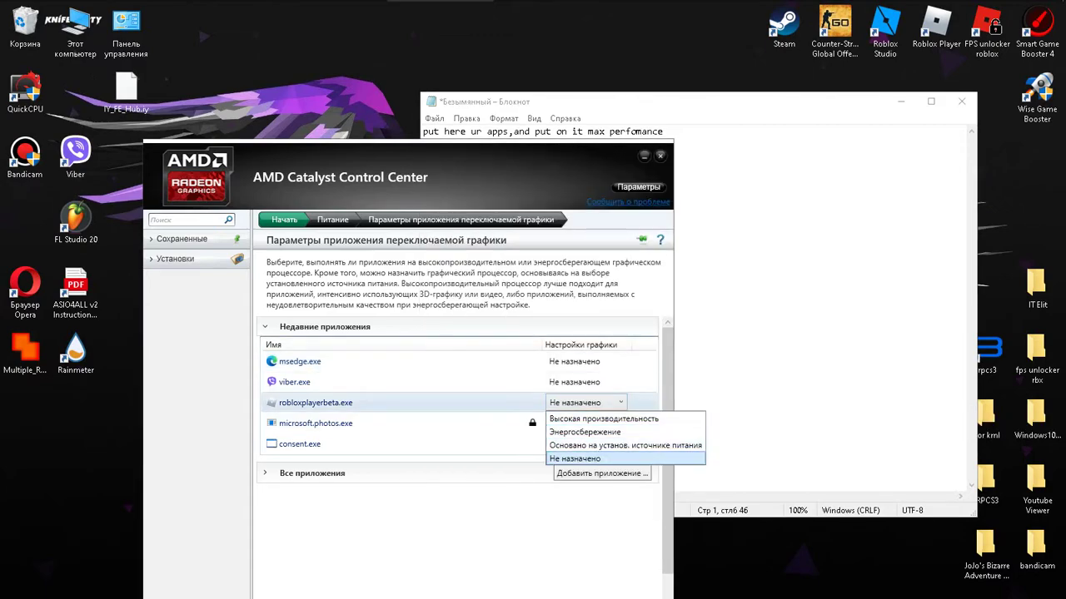
{"action": "left_click", "coordinate": [604, 419]}
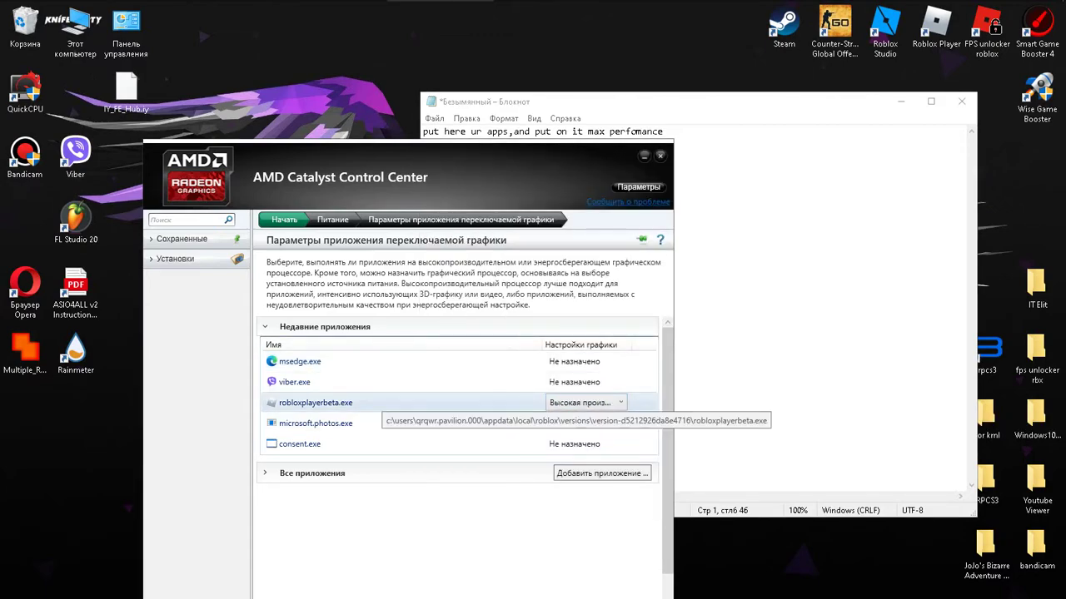
{"action": "left_click", "coordinate": [358, 382]}
{"action": "left_click", "coordinate": [583, 382]}
{"action": "left_click", "coordinate": [583, 397]}
Assign Высокая производительность to msedge.exe and consent.exe in the recent applications.
{"action": "left_click", "coordinate": [417, 362]}
{"action": "left_click", "coordinate": [583, 361]}
{"action": "left_click", "coordinate": [604, 377]}
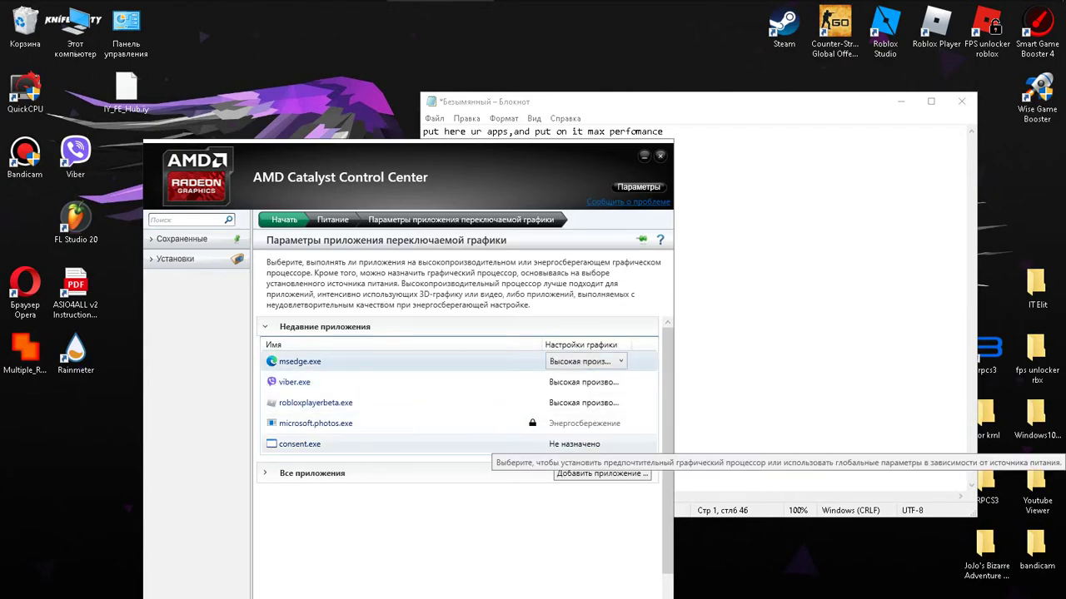
{"action": "left_click", "coordinate": [417, 444]}
{"action": "left_click", "coordinate": [583, 444]}
{"action": "left_click", "coordinate": [604, 460]}
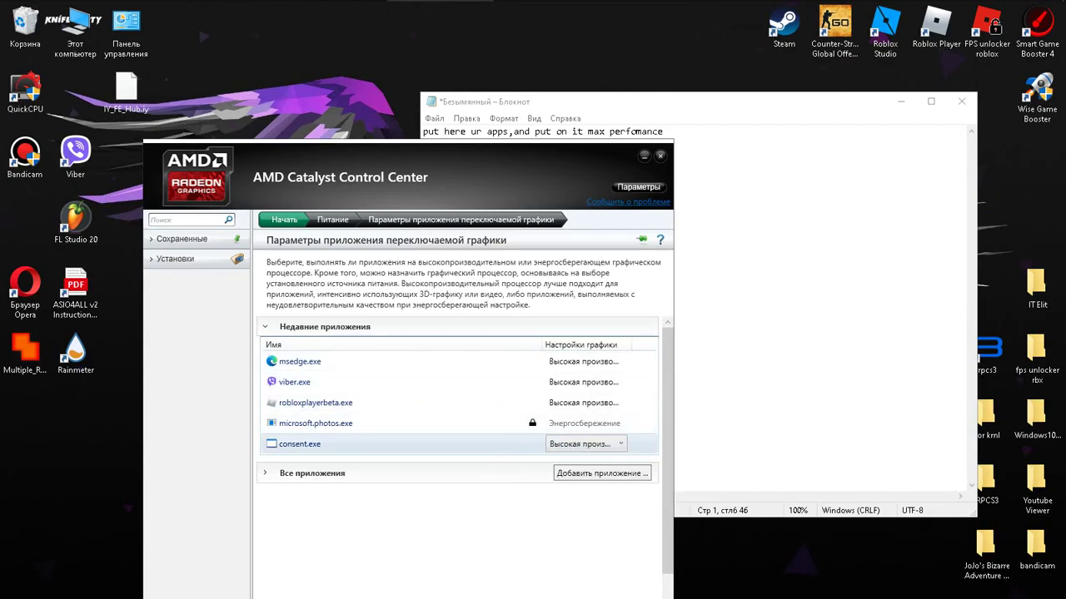
Expand and review the list of all applications, and apply the per-application graphics assignments.
{"action": "left_click", "coordinate": [266, 473]}
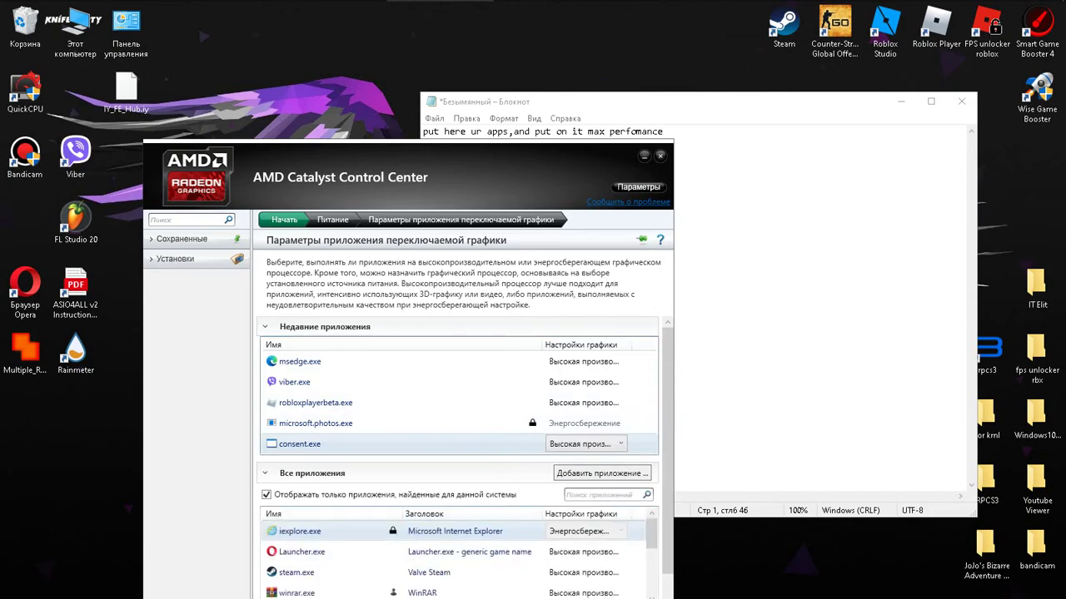
{"action": "scroll", "coordinate": [586, 533], "scroll_direction": "down", "scroll_amount": 3}
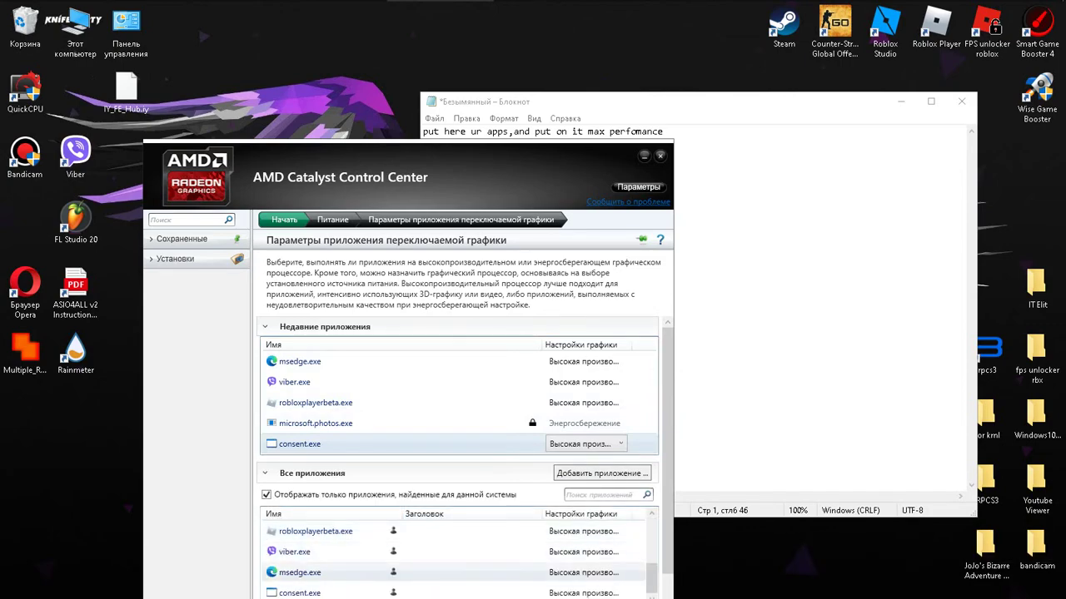
{"action": "left_click", "coordinate": [601, 473]}
{"action": "left_click_drag", "start_coordinate": [483, 160], "coordinate": [525, 72]}
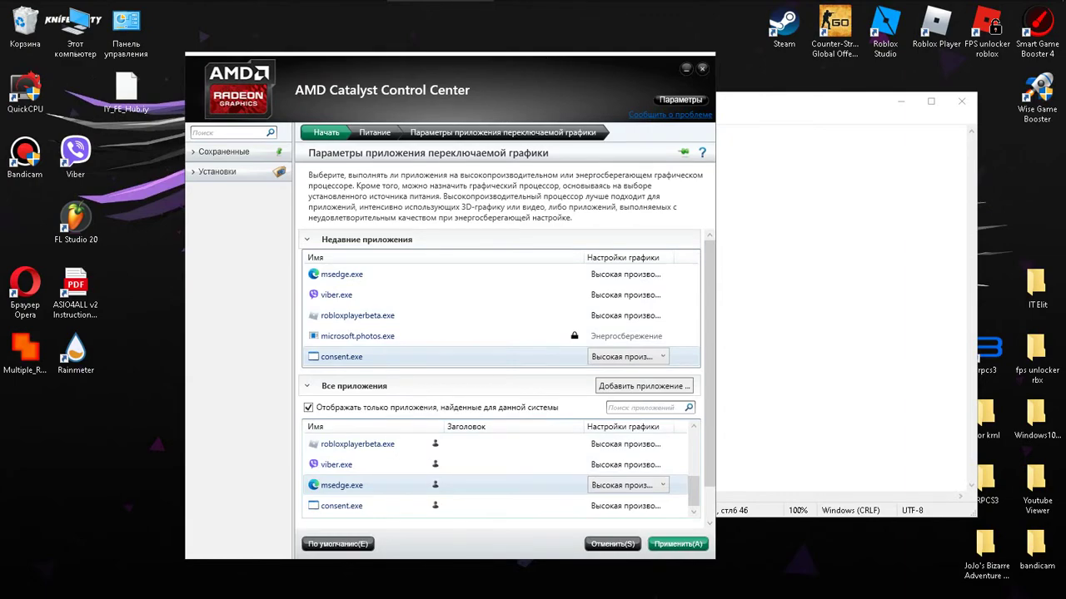
{"action": "left_click", "coordinate": [237, 93]}
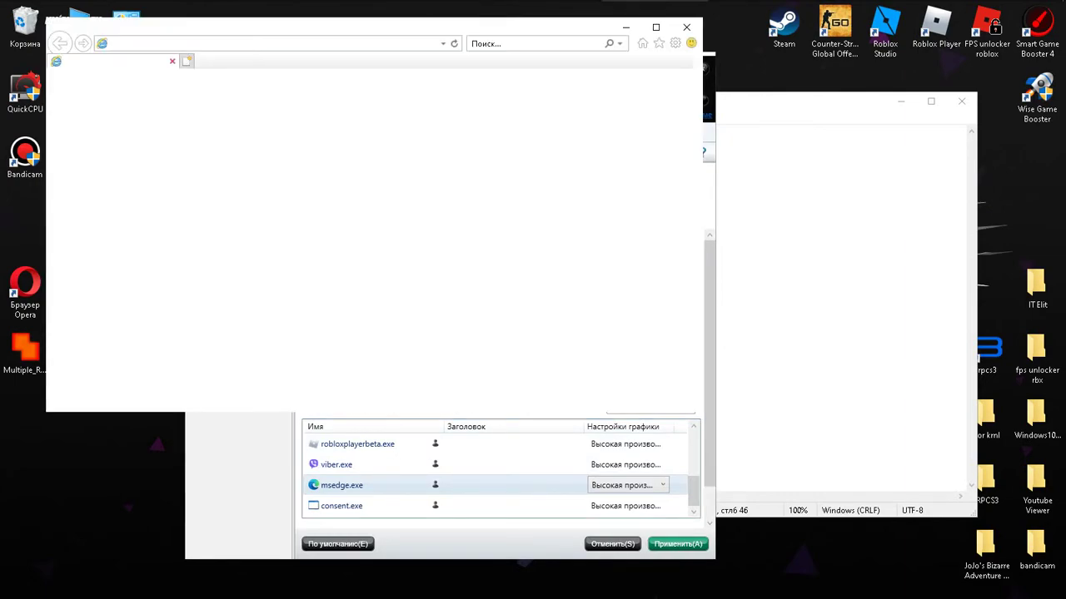
{"action": "left_click", "coordinate": [686, 26]}
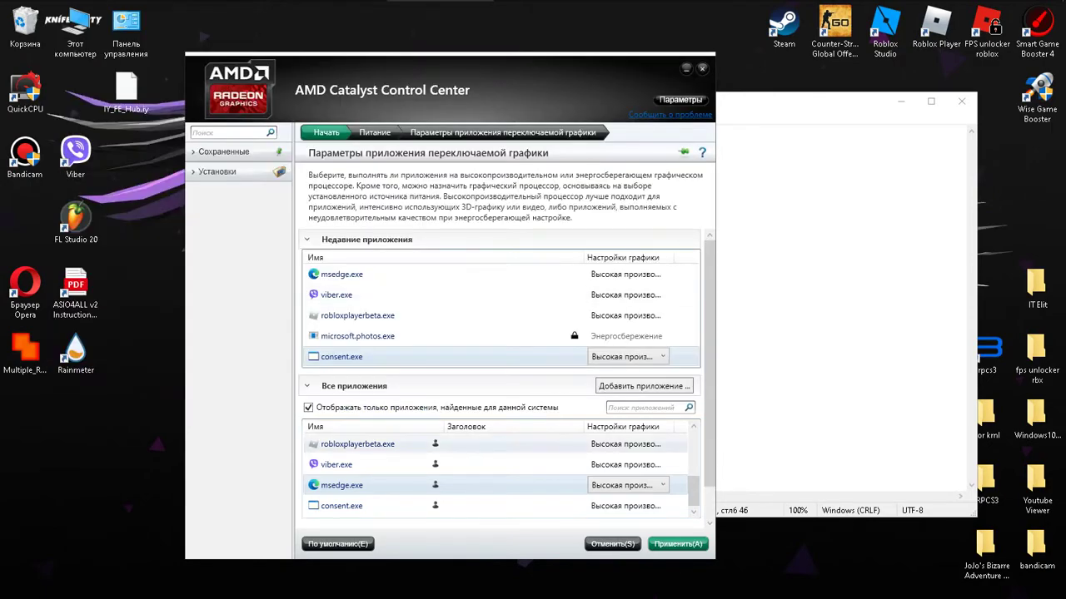
{"action": "scroll", "coordinate": [499, 475], "scroll_direction": "up", "scroll_amount": 5}
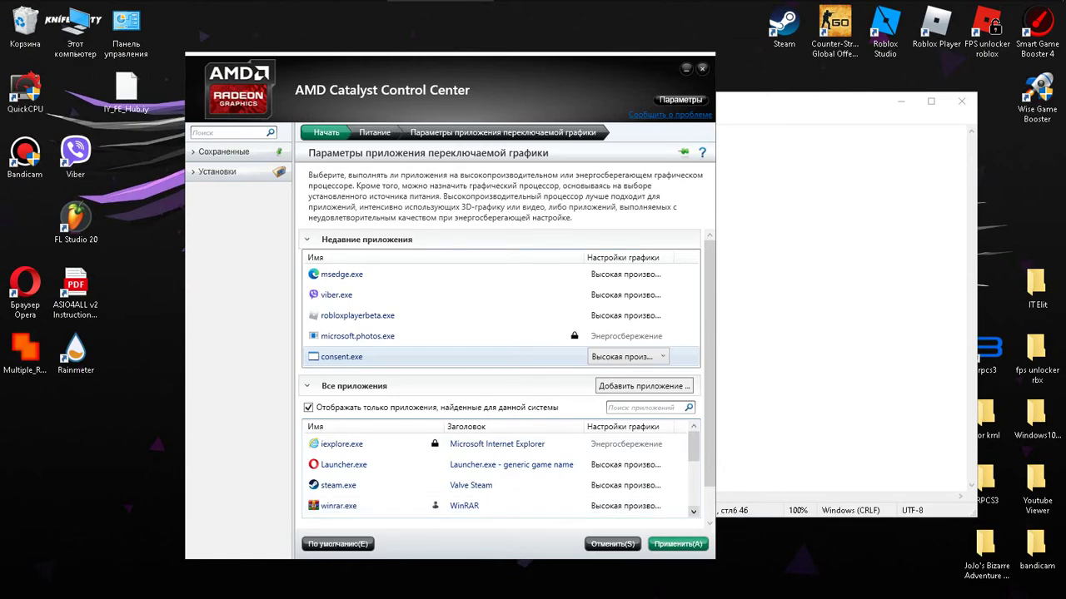
{"action": "left_click", "coordinate": [678, 543]}
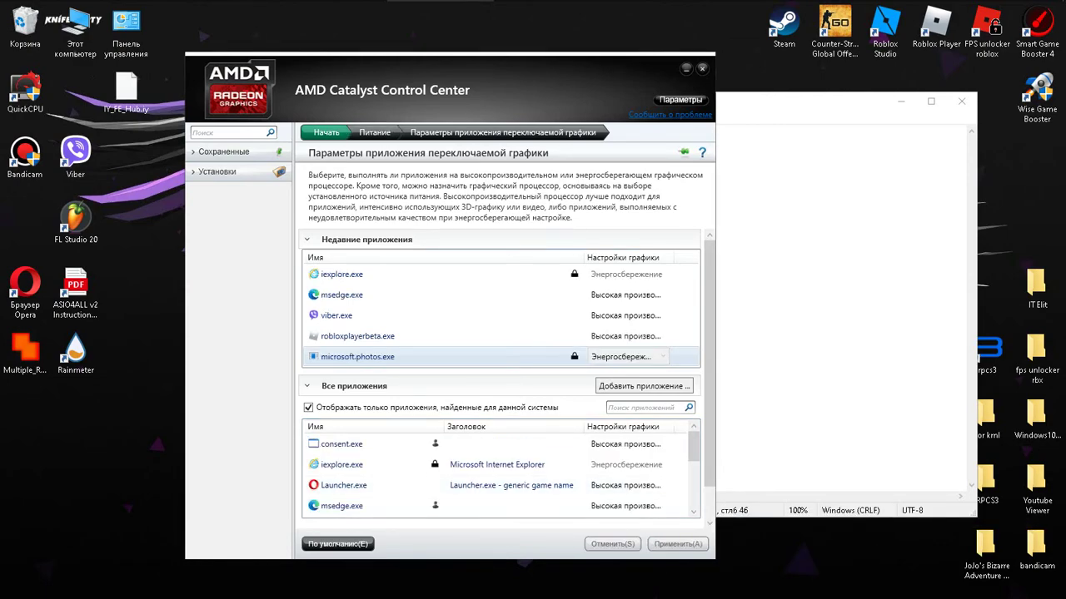
Look at the switchable graphics application monitor page and return to the start page.
{"action": "left_click", "coordinate": [375, 132]}
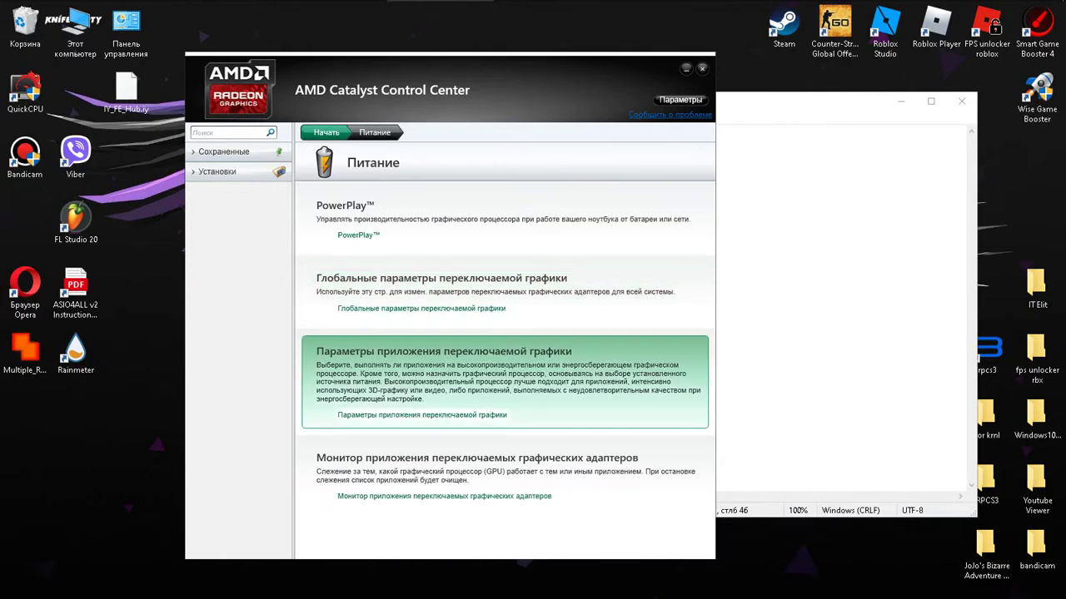
{"action": "left_click", "coordinate": [466, 496]}
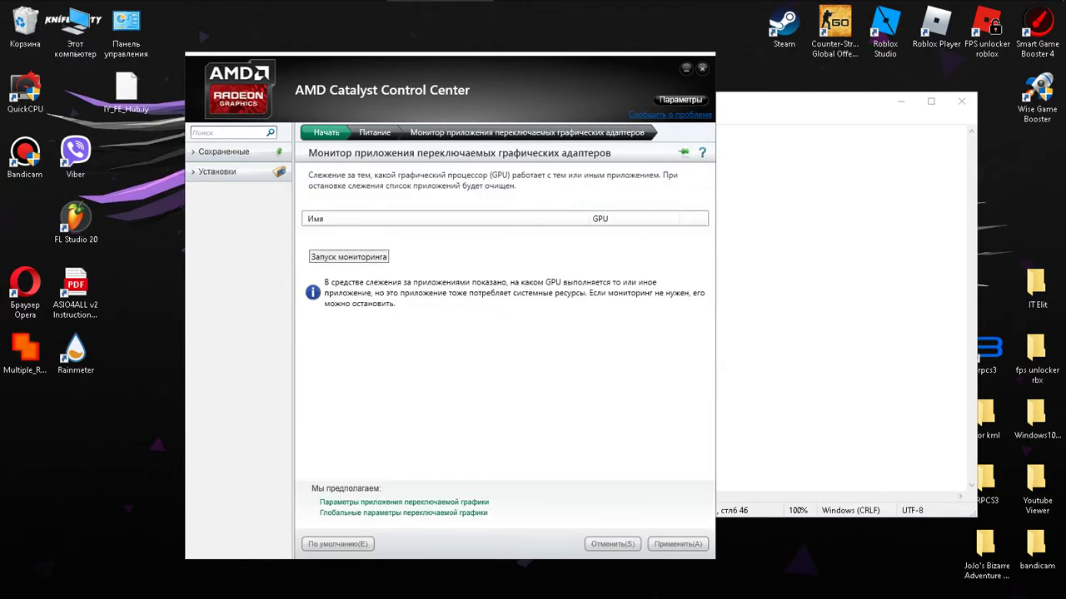
{"action": "left_click", "coordinate": [325, 132]}
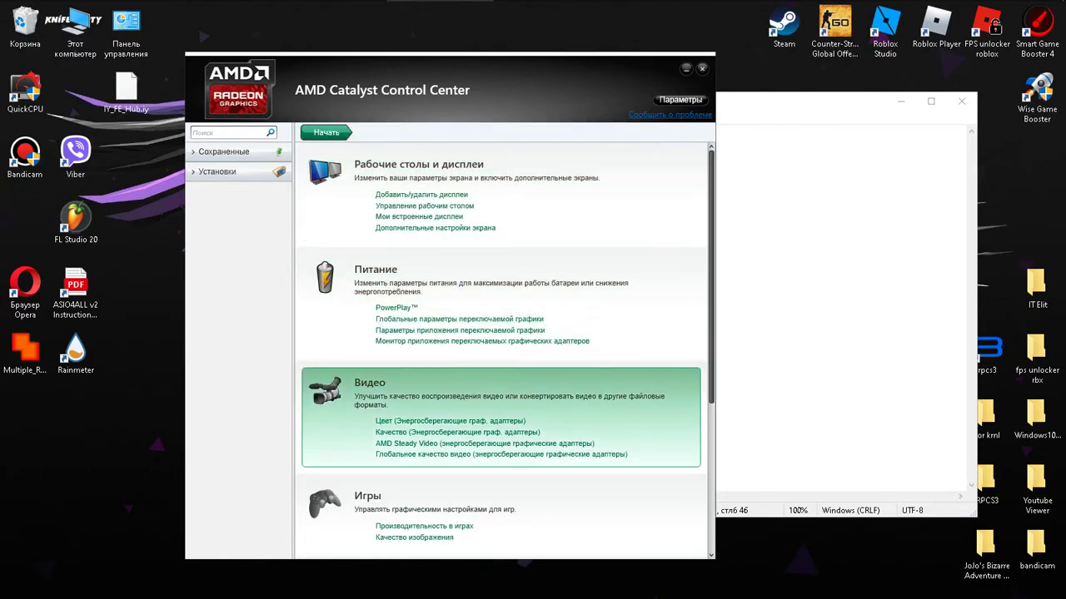
Examine the video color and video quality settings for the power-saving graphics adapters.
{"action": "left_click", "coordinate": [370, 383]}
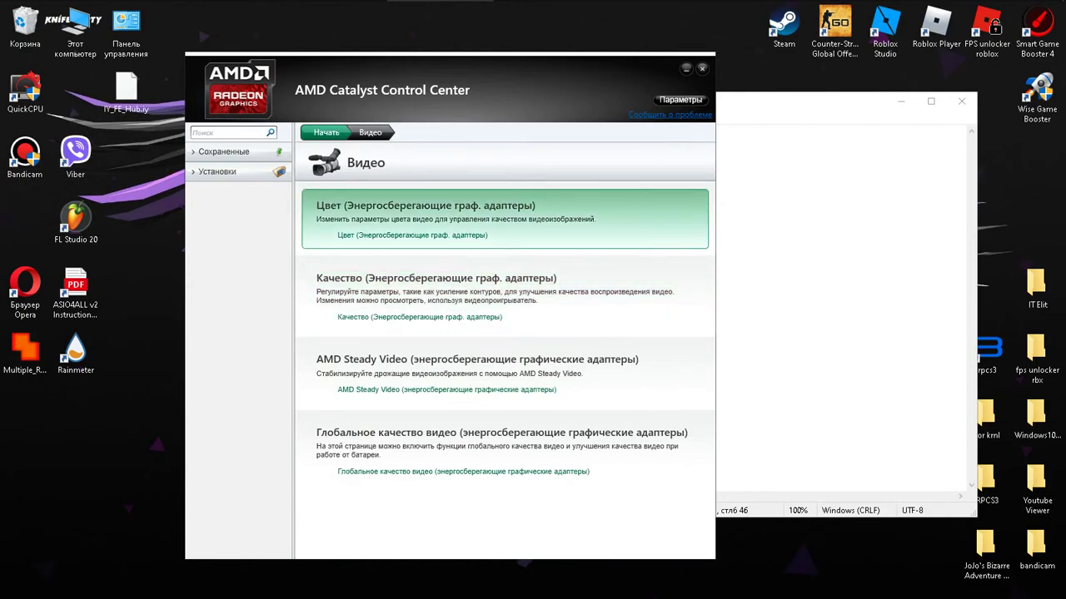
{"action": "left_click", "coordinate": [412, 234]}
{"action": "left_click", "coordinate": [371, 133]}
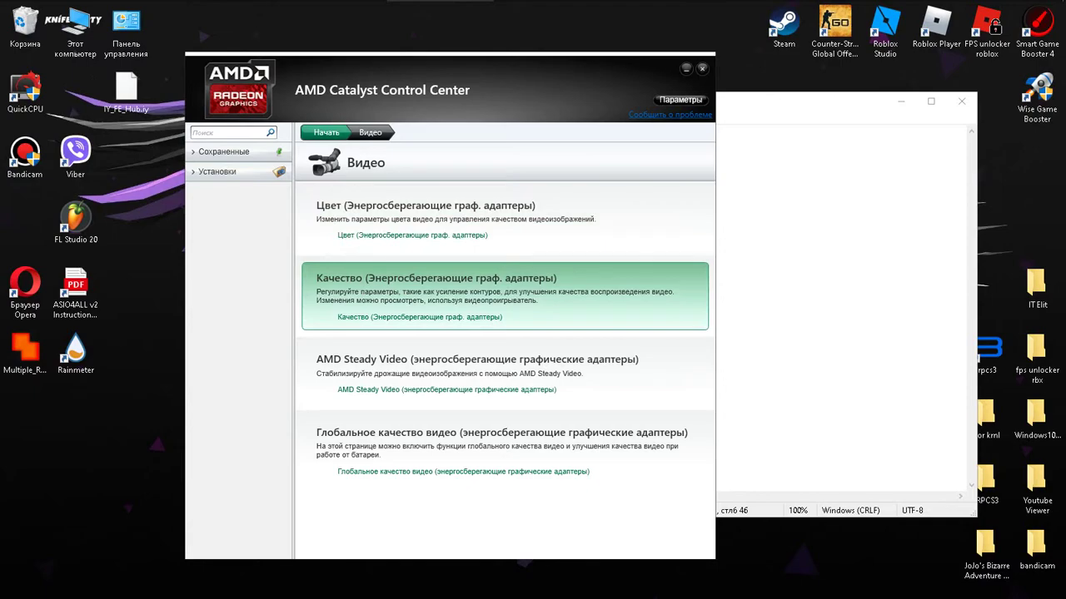
{"action": "left_click", "coordinate": [420, 317]}
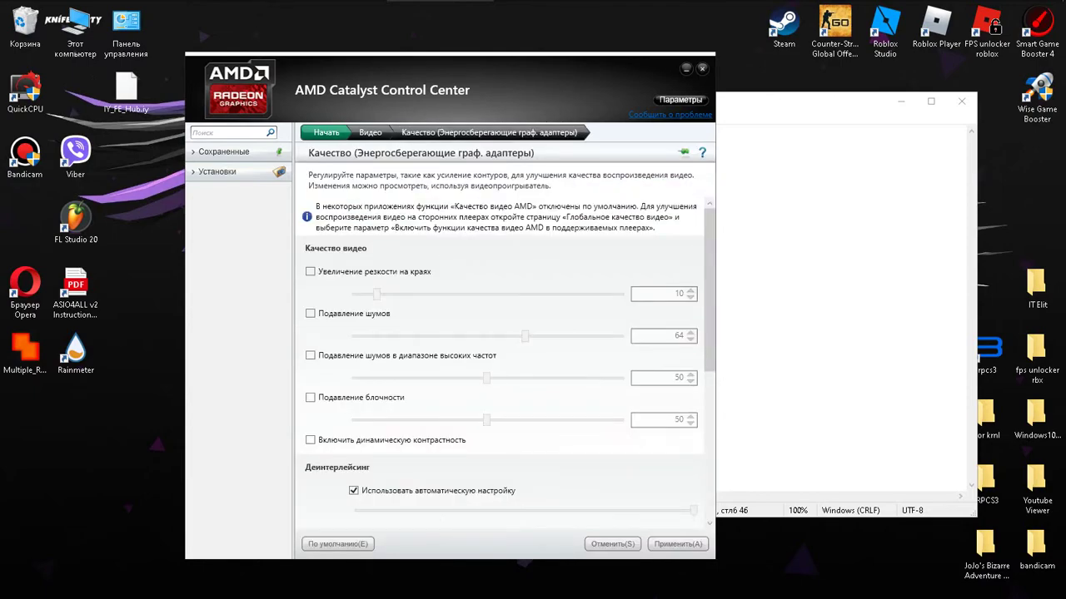
{"action": "left_click", "coordinate": [371, 133]}
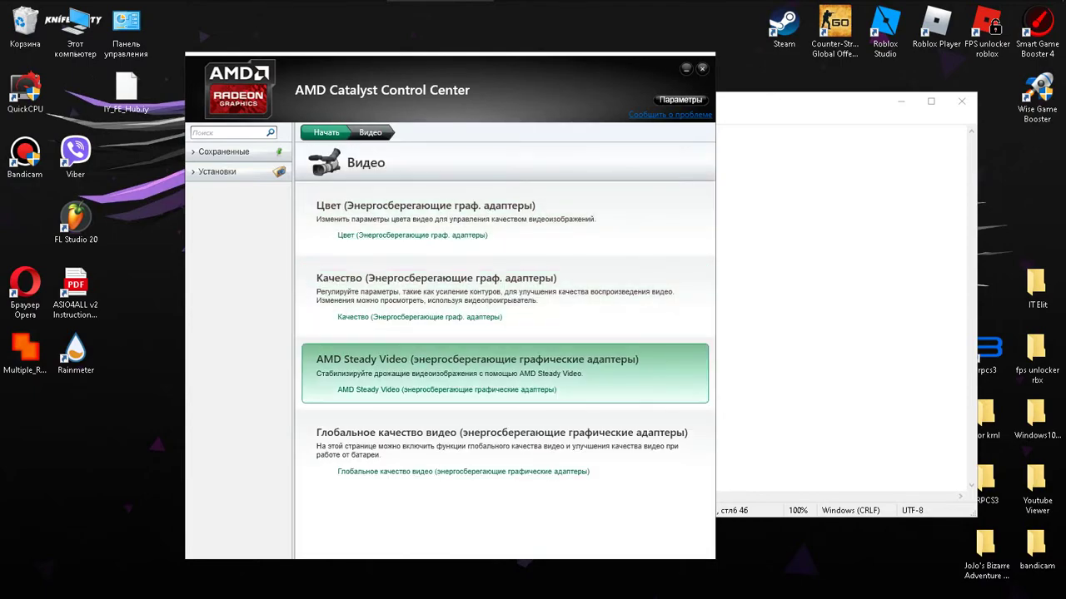
Try enabling AMD Steady Video for the power-saving graphics adapters, and clear the option again.
{"action": "left_click", "coordinate": [446, 390]}
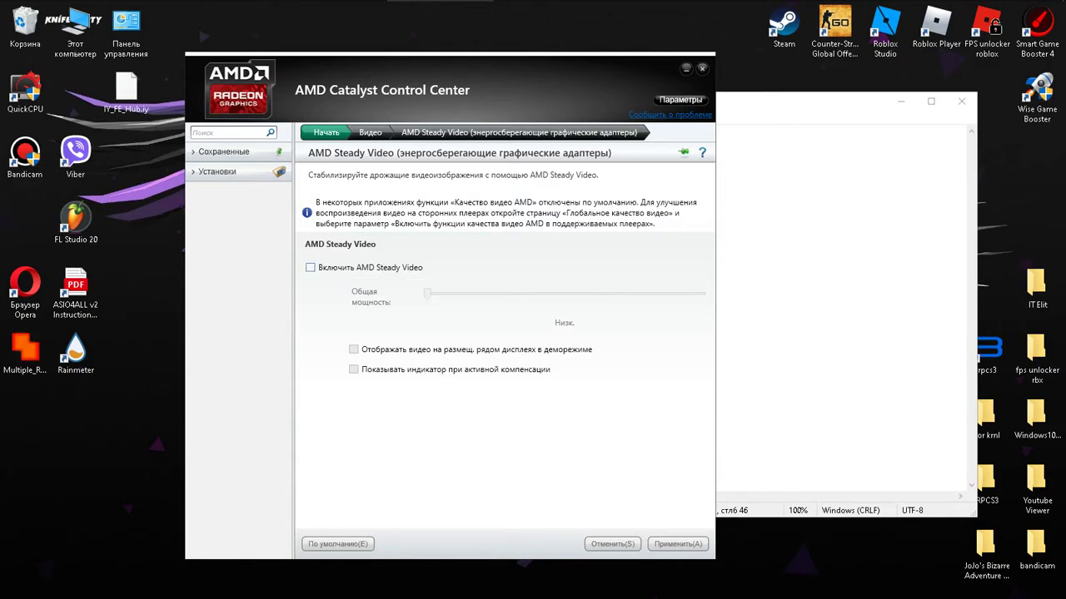
{"action": "left_click", "coordinate": [309, 267]}
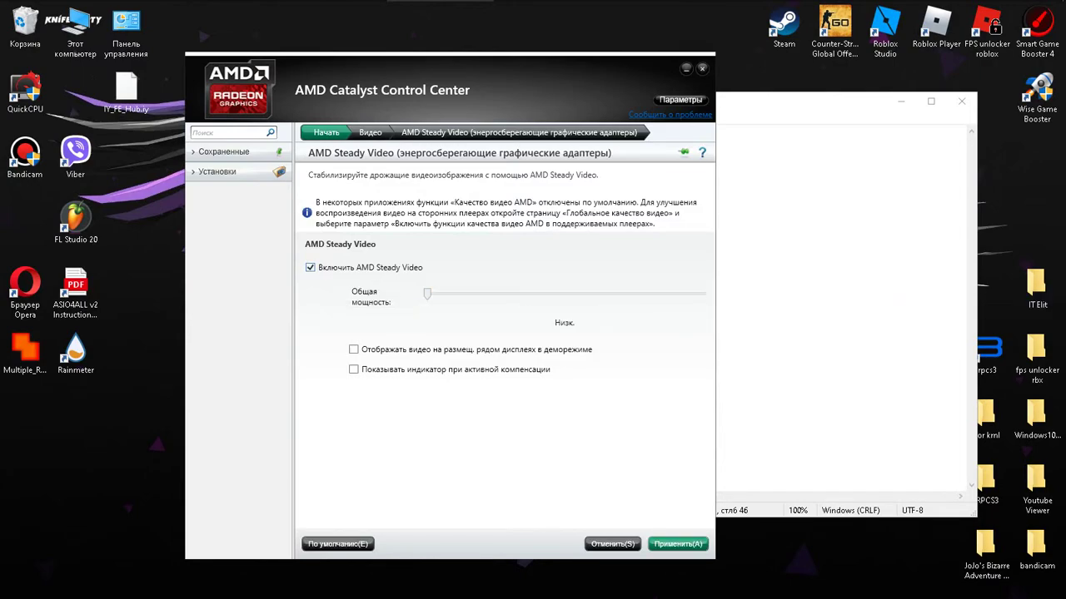
{"action": "left_click", "coordinate": [309, 267]}
{"action": "left_click", "coordinate": [369, 133]}
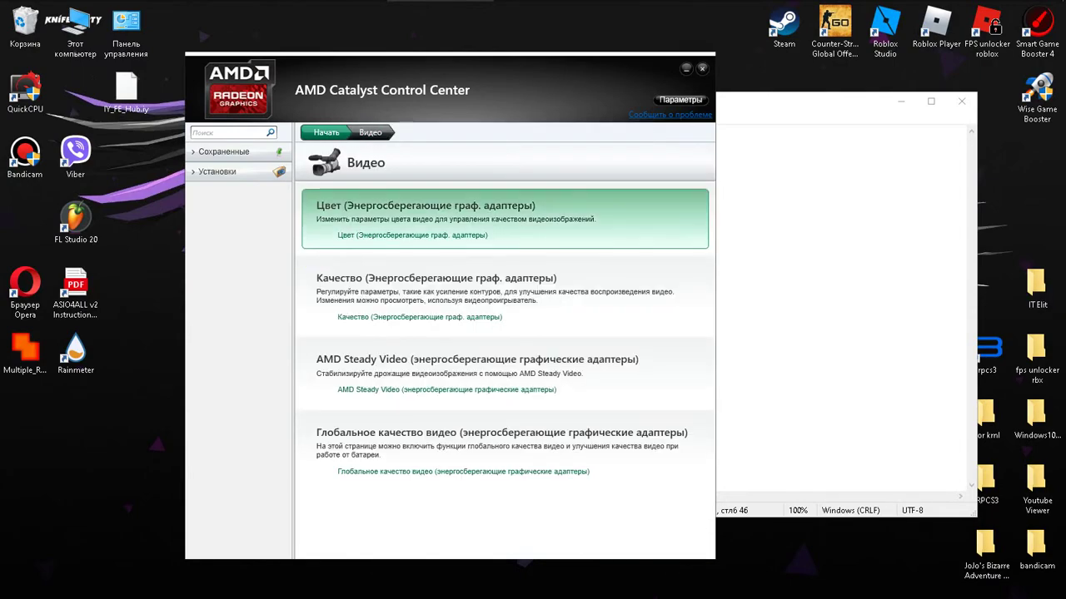
Examine the global video quality settings for the power-saving graphics adapters, including the forced smooth video playback option.
{"action": "left_click", "coordinate": [442, 470]}
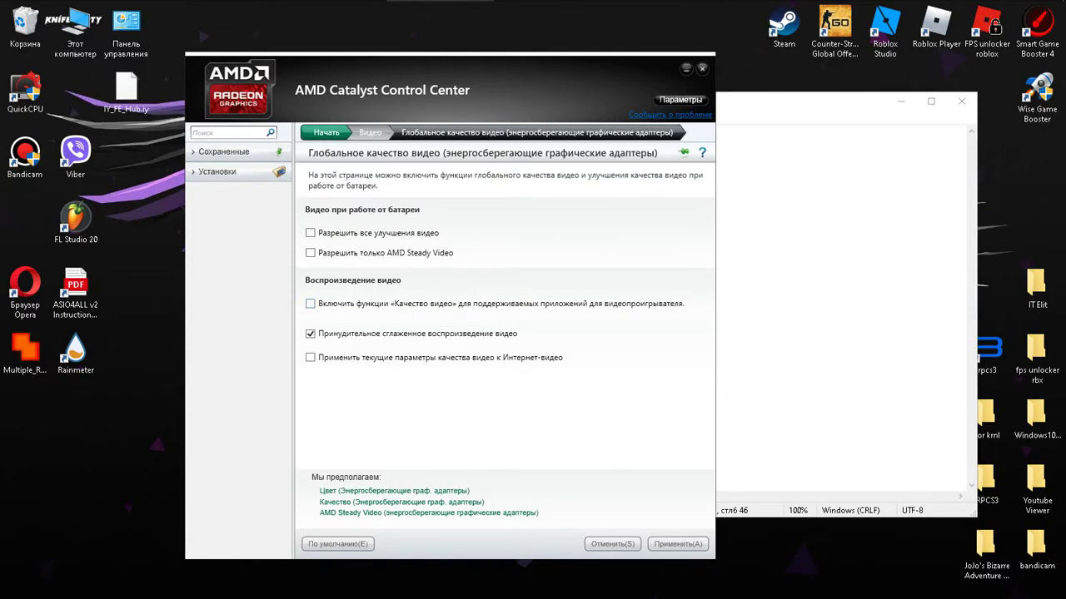
{"action": "key", "text": "BackSpace"}
{"action": "key", "text": "Down"}
{"action": "key", "text": "Down"}
{"action": "key", "text": "Down"}
{"action": "key", "text": "Return"}
{"action": "left_click", "coordinate": [332, 334]}
{"action": "left_click", "coordinate": [332, 334]}
{"action": "key", "text": "BackSpace"}
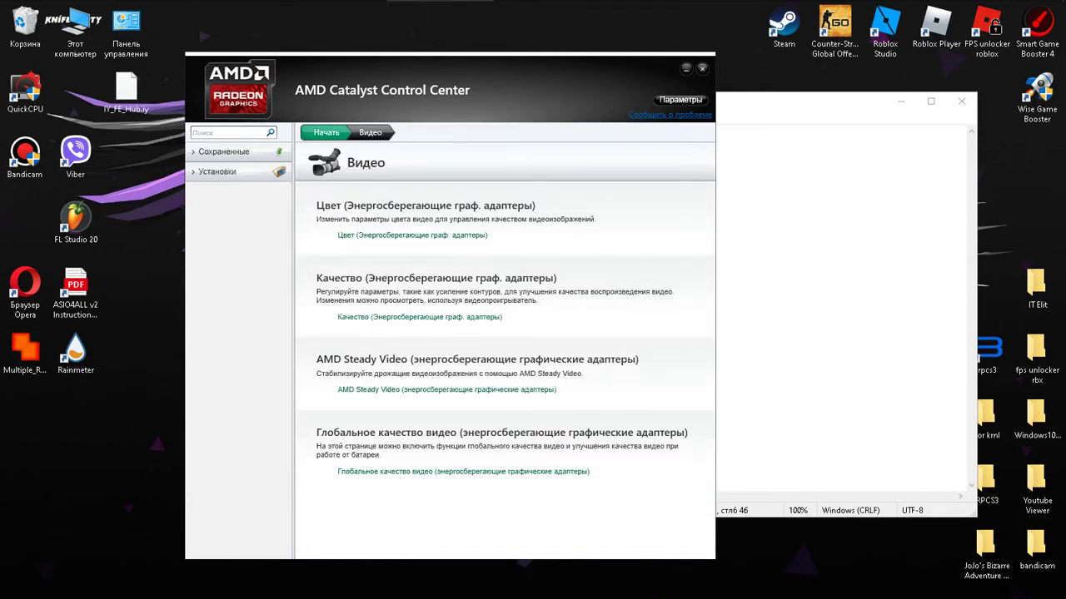
Try turning off the custom settings in the standard 3D parameters for power-saving graphics, and enable them again.
{"action": "key", "text": "BackSpace"}
{"action": "key", "text": "Down"}
{"action": "key", "text": "Down"}
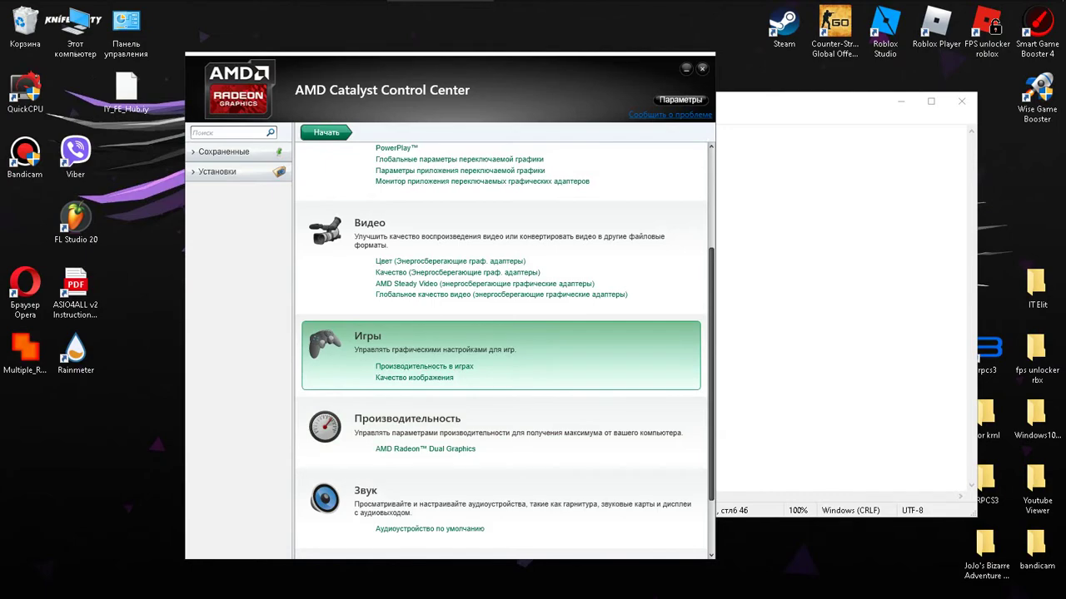
{"action": "key", "text": "Return"}
{"action": "key", "text": "Up"}
{"action": "key", "text": "Return"}
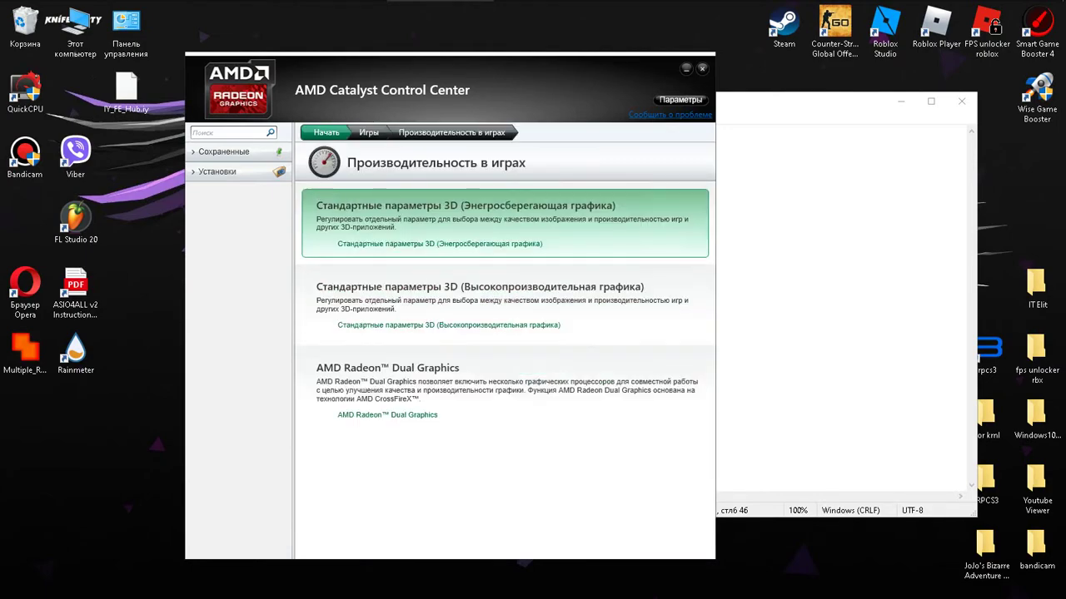
{"action": "key", "text": "Return"}
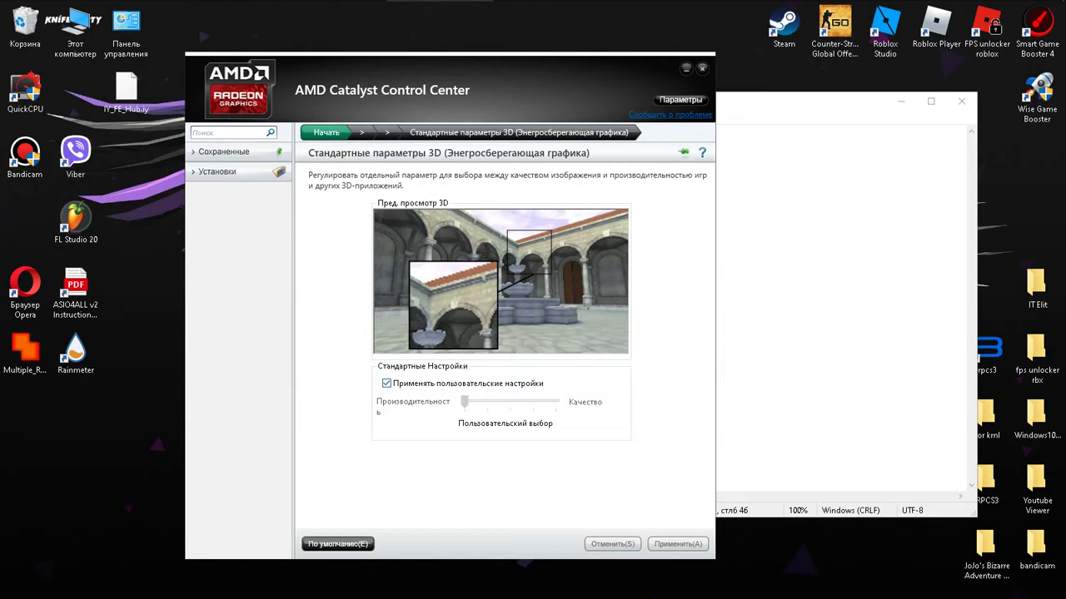
{"action": "key", "text": "space"}
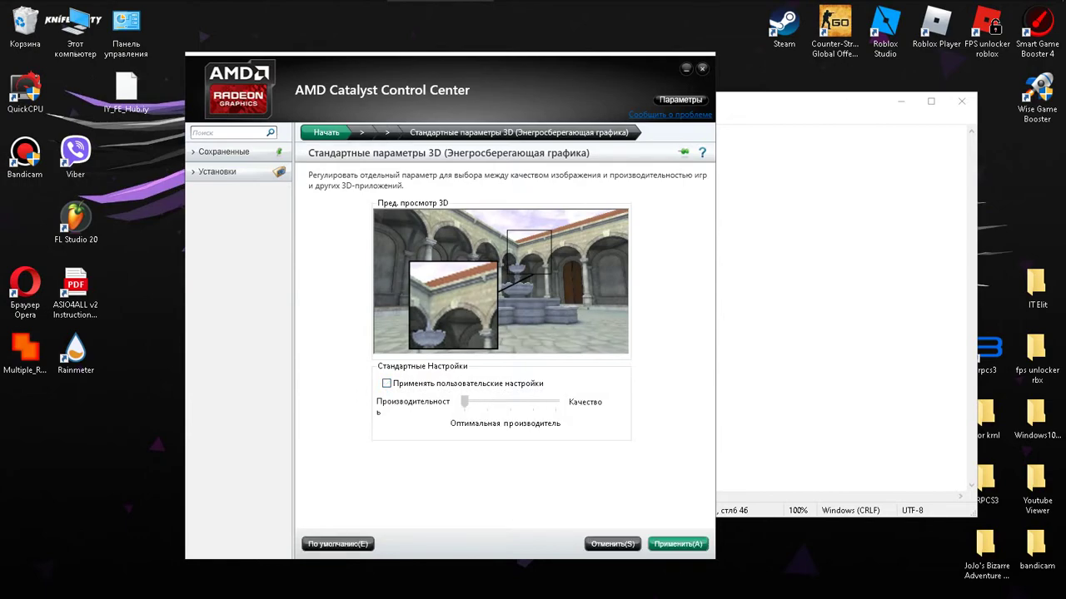
{"action": "left_click", "coordinate": [387, 384]}
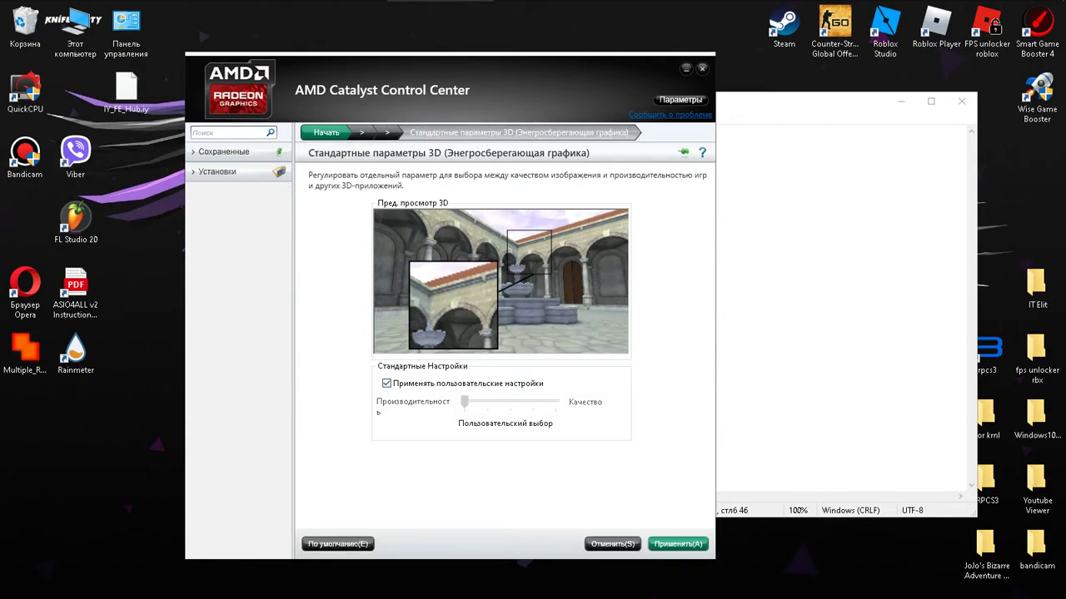
Turn off custom settings in the standard 3D parameters for high-performance graphics and set the balance to optimal quality.
{"action": "left_click", "coordinate": [388, 132]}
{"action": "left_click", "coordinate": [450, 324]}
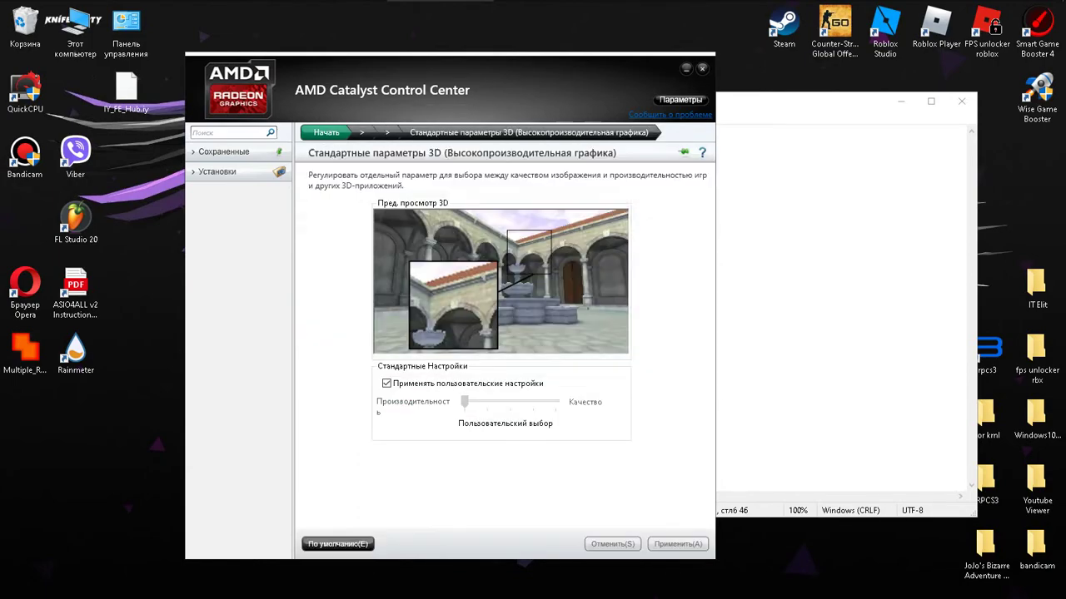
{"action": "key", "text": "space"}
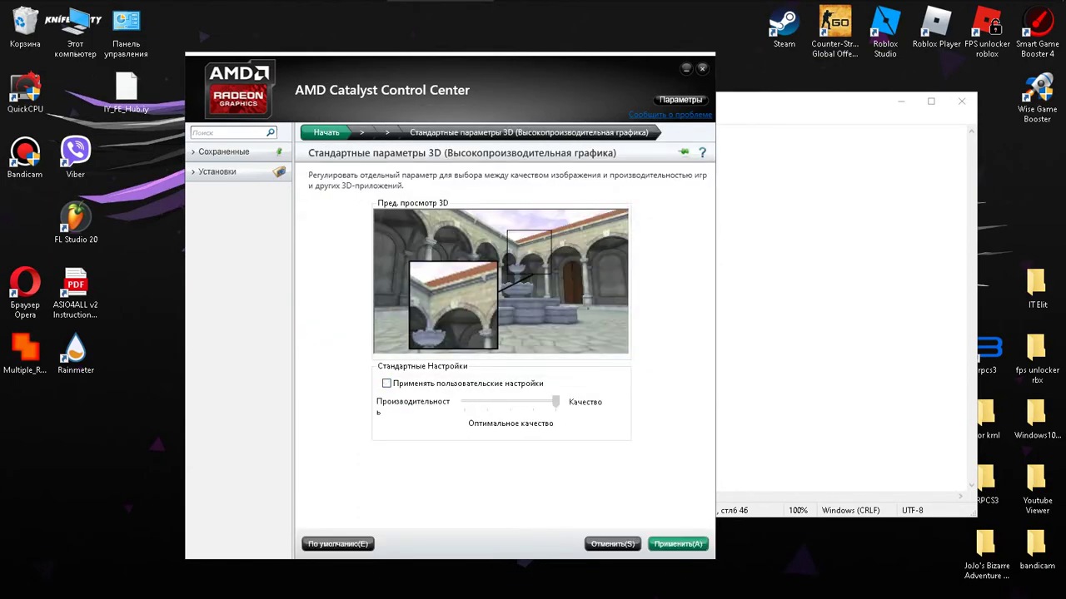
{"action": "left_click_drag", "start_coordinate": [465, 402], "coordinate": [556, 402]}
{"action": "left_click", "coordinate": [386, 384]}
{"action": "key", "text": "space"}
{"action": "left_click", "coordinate": [387, 132]}
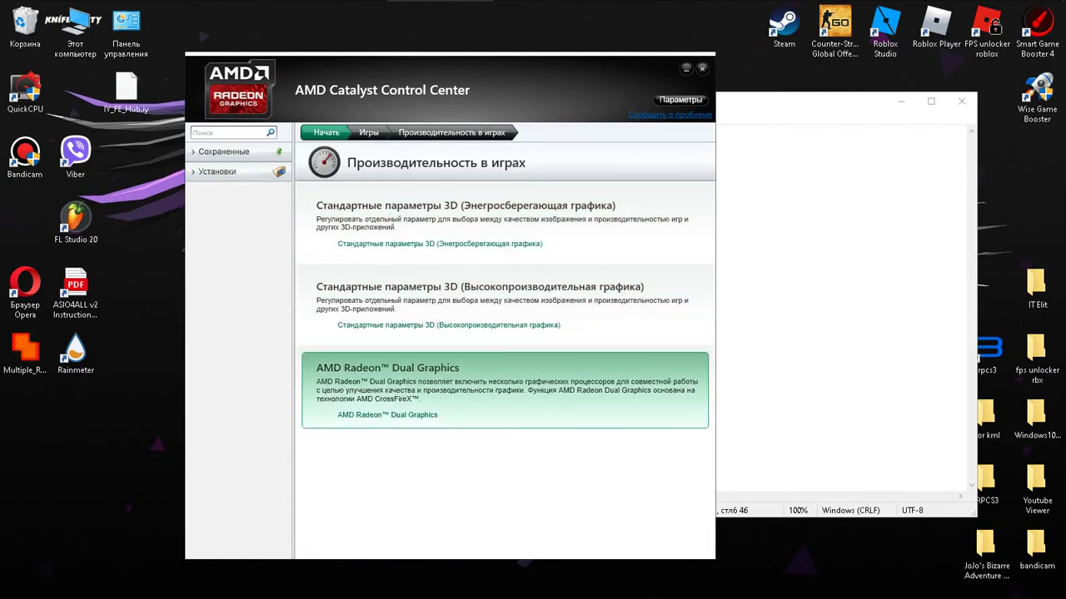
Examine the AMD Radeon Dual Graphics options and the anti-aliasing settings for the power-saving graphics adapters.
{"action": "left_click", "coordinate": [387, 415]}
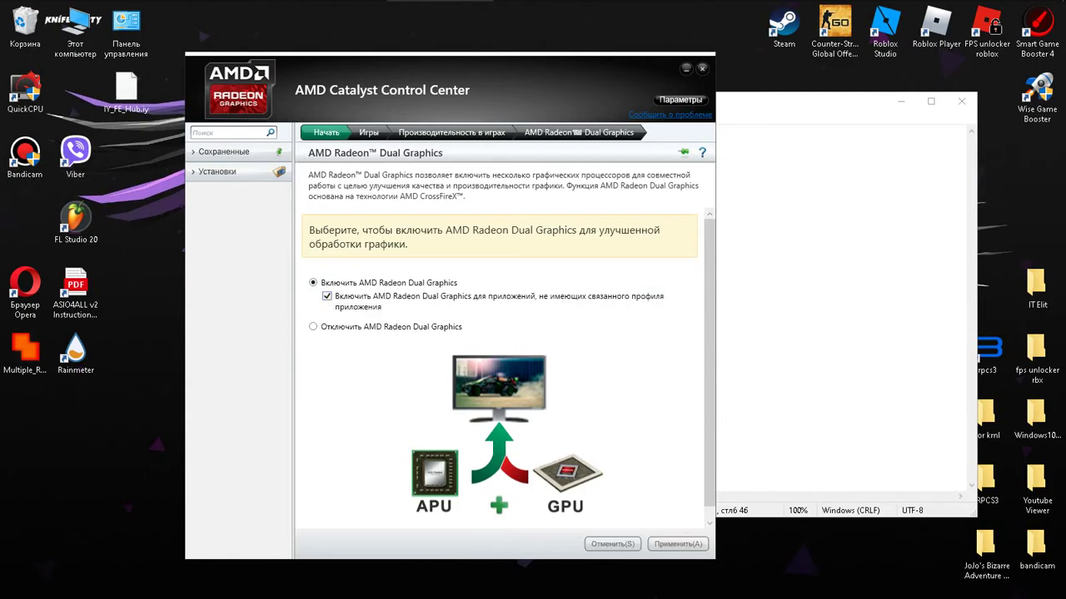
{"action": "left_click", "coordinate": [368, 132]}
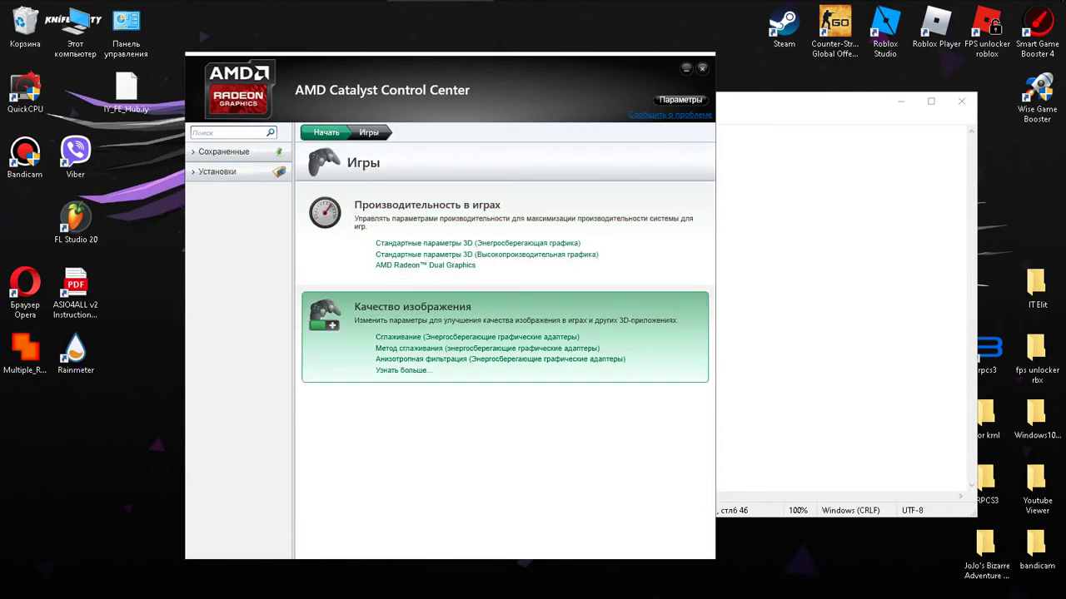
{"action": "left_click", "coordinate": [414, 308]}
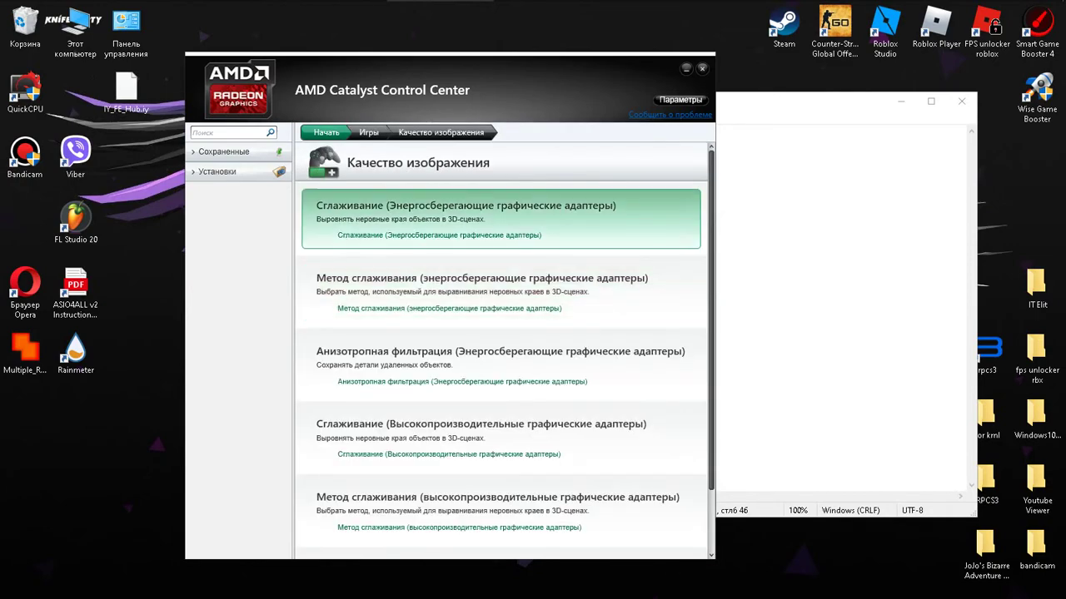
{"action": "left_click", "coordinate": [421, 210]}
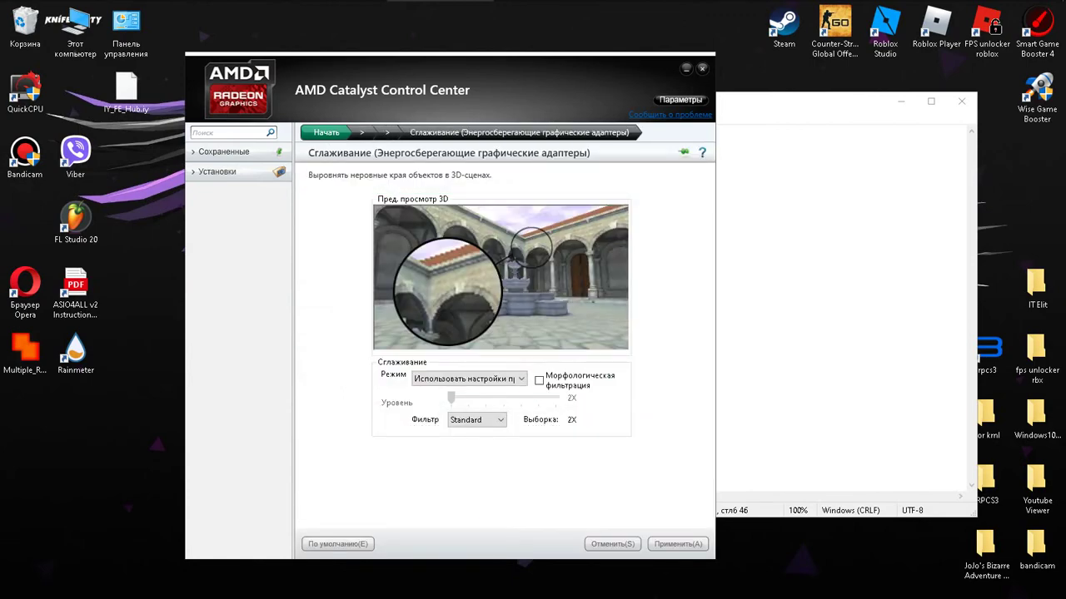
{"action": "left_click", "coordinate": [387, 133]}
{"action": "left_click", "coordinate": [420, 308]}
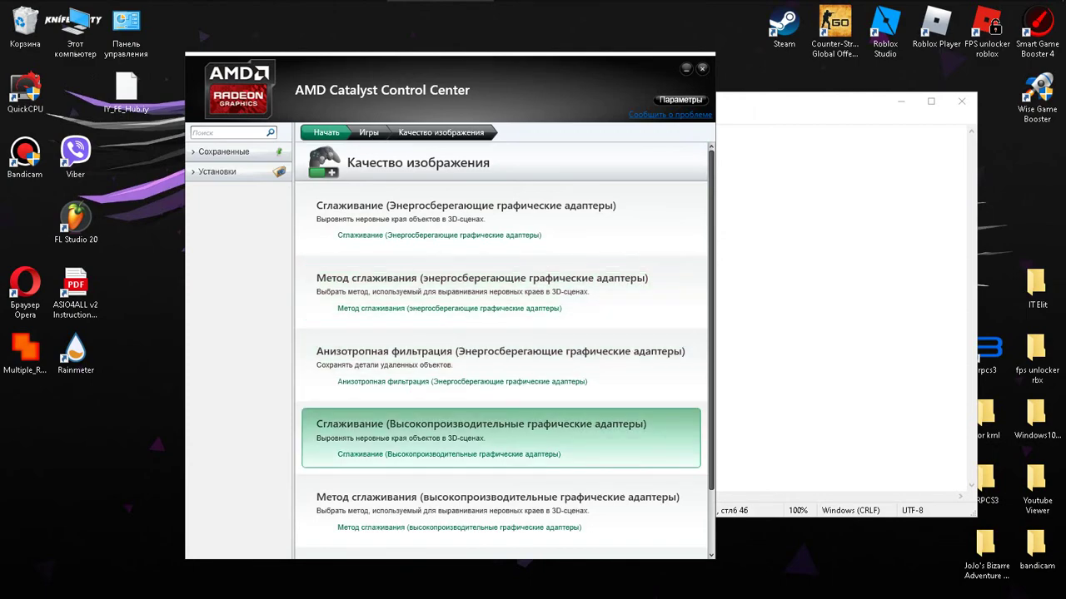
Set the anti-aliasing level for the high-performance graphics adapters to 16xEQ and return to the image quality page.
{"action": "left_click", "coordinate": [481, 438]}
{"action": "left_click_drag", "start_coordinate": [485, 398], "coordinate": [556, 398]}
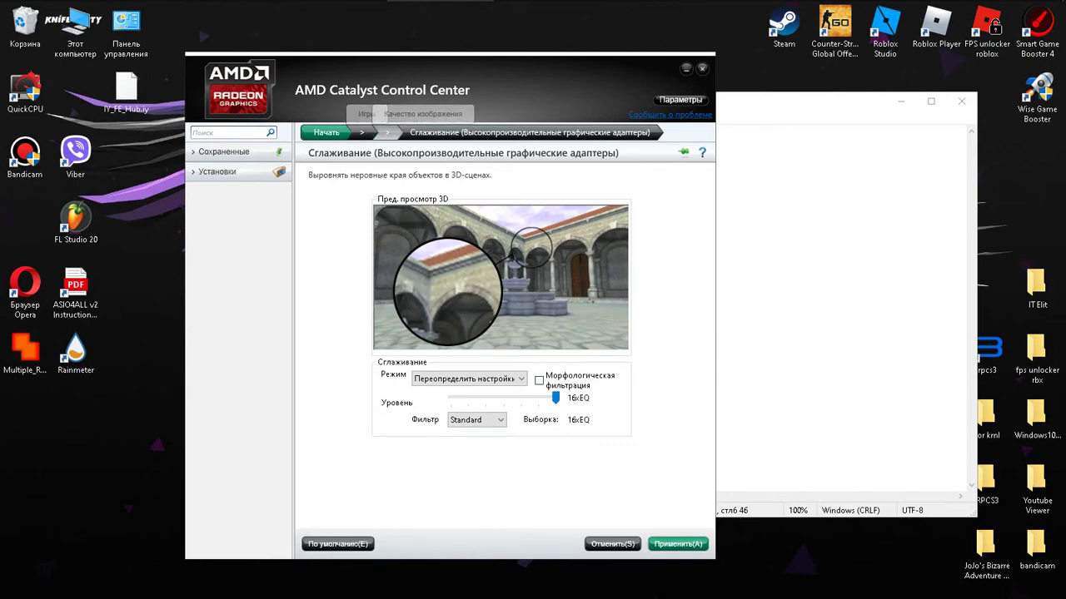
{"action": "left_click", "coordinate": [386, 132]}
Set the anti-aliasing method for the high-performance graphics adapters to supersampling (Избыточная выборка), the highest quality.
{"action": "scroll", "coordinate": [499, 433], "scroll_direction": "down", "scroll_amount": 2}
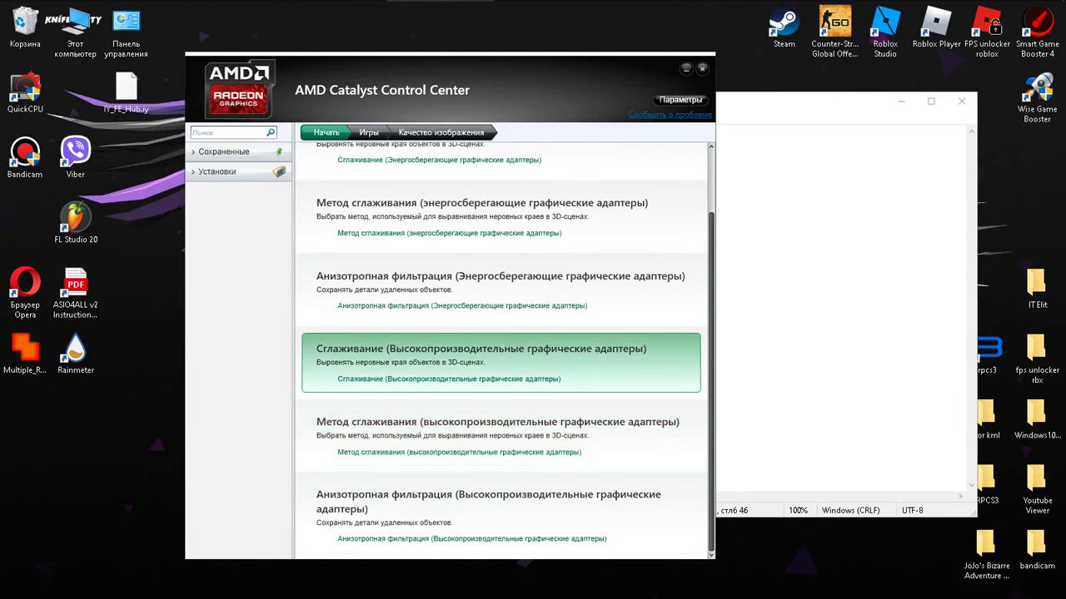
{"action": "left_click", "coordinate": [459, 452]}
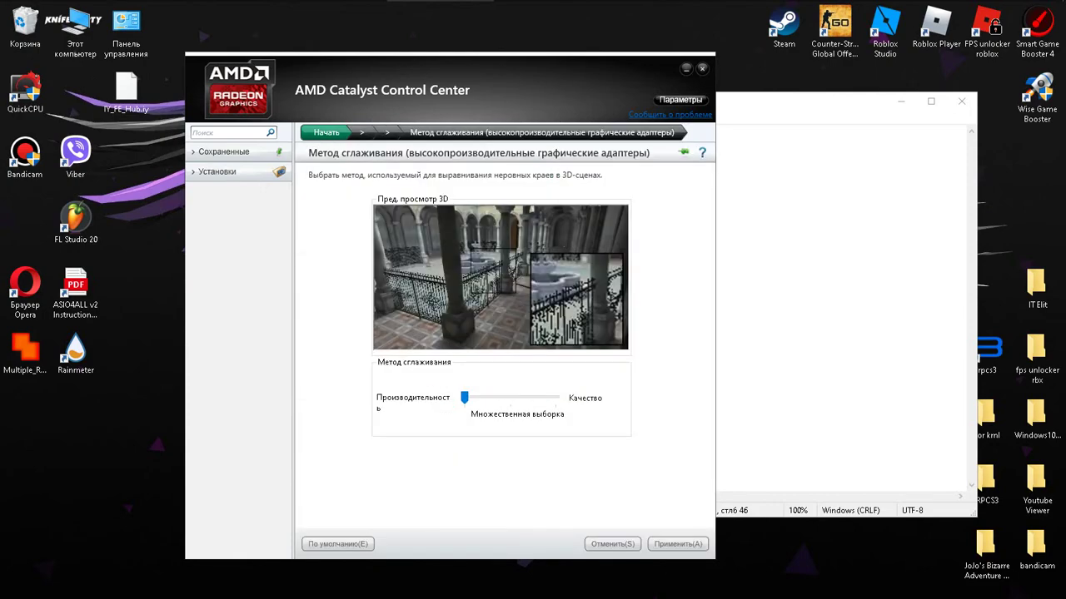
{"action": "left_click_drag", "start_coordinate": [464, 398], "coordinate": [555, 398]}
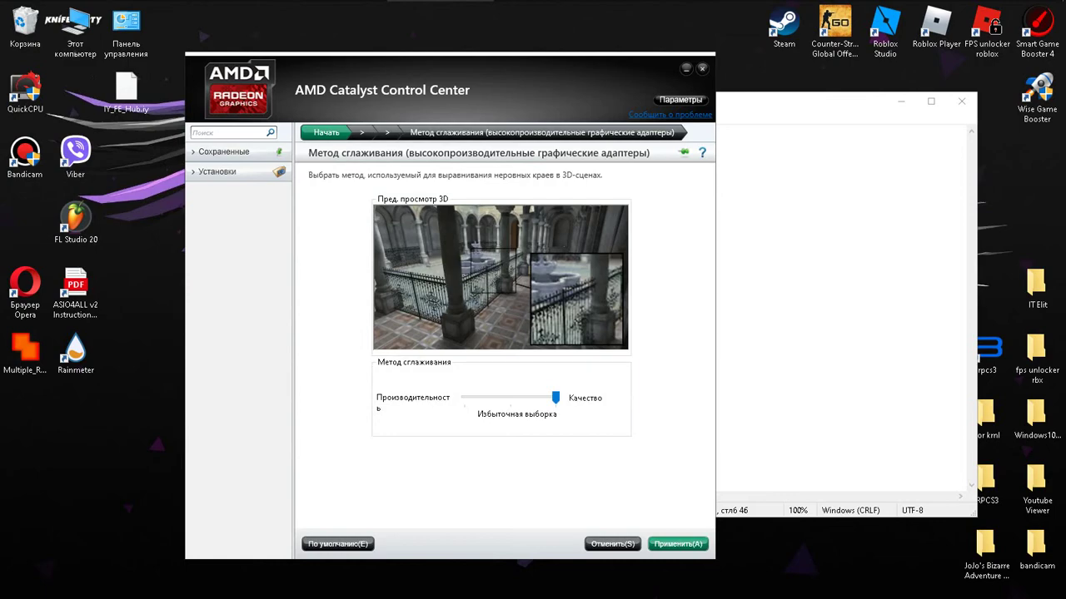
{"action": "left_click", "coordinate": [387, 132]}
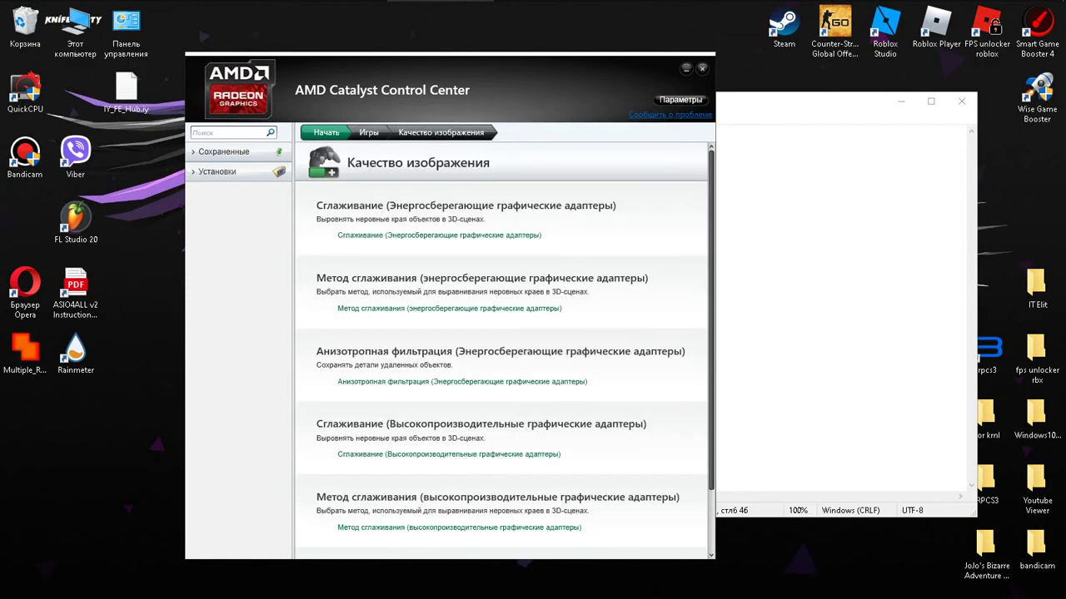
{"action": "scroll", "coordinate": [499, 400], "scroll_direction": "down", "scroll_amount": 1}
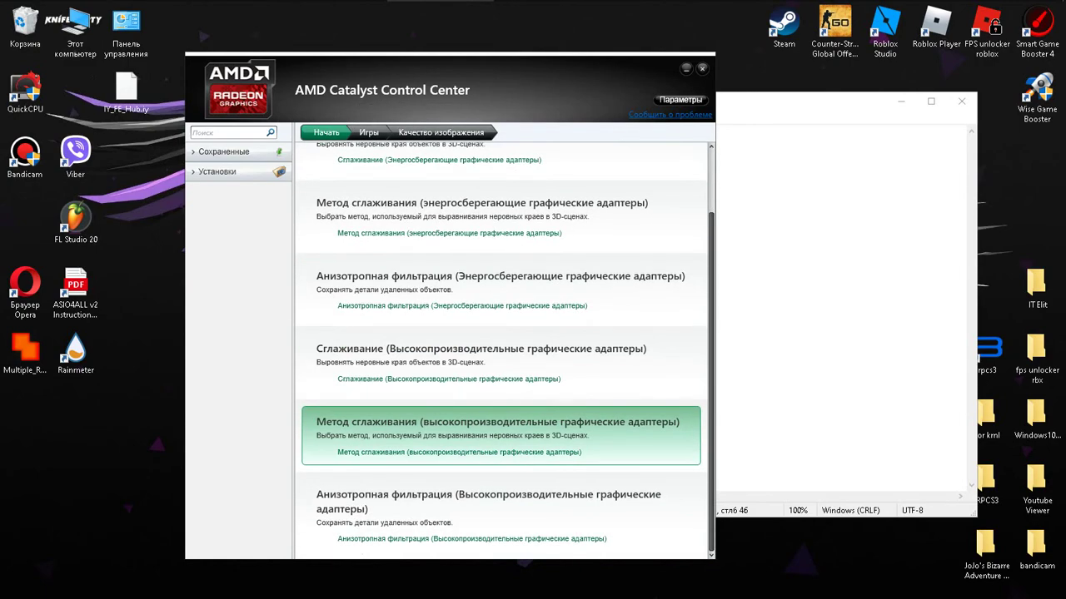
{"action": "left_click", "coordinate": [459, 452]}
{"action": "left_click", "coordinate": [387, 133]}
Examine the anisotropic filtering settings for the high-performance graphics adapters and return to the games page.
{"action": "scroll", "coordinate": [500, 367], "scroll_direction": "down", "scroll_amount": 1}
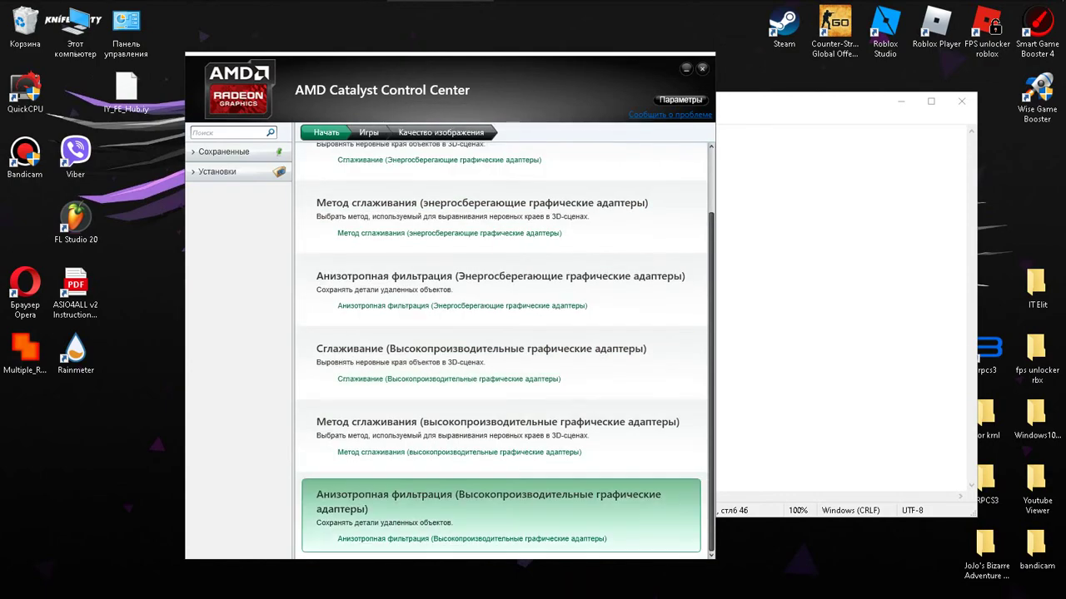
{"action": "left_click", "coordinate": [491, 512]}
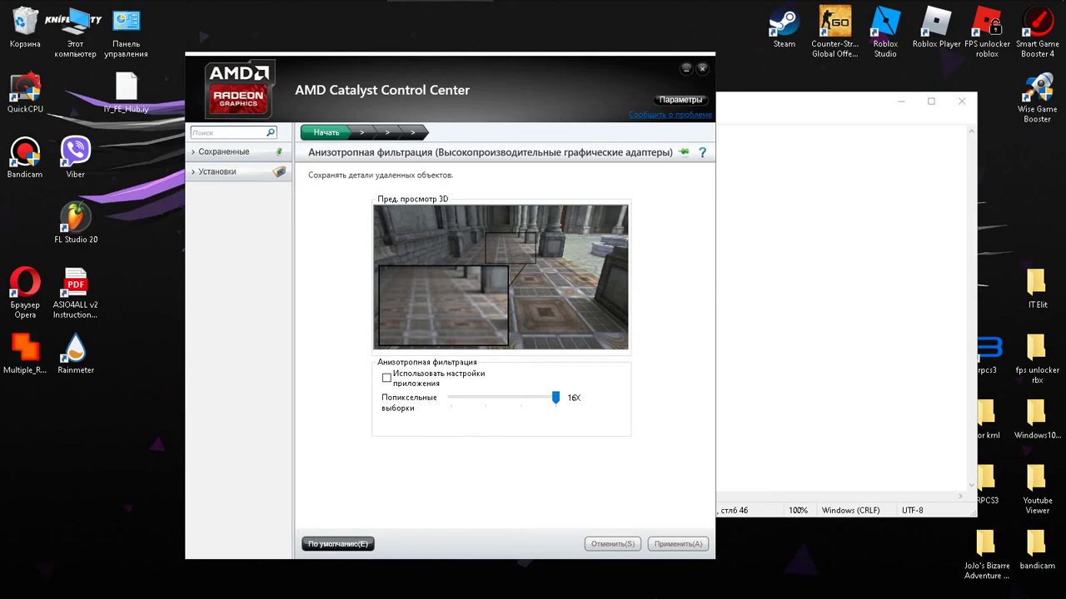
{"action": "left_click", "coordinate": [387, 133]}
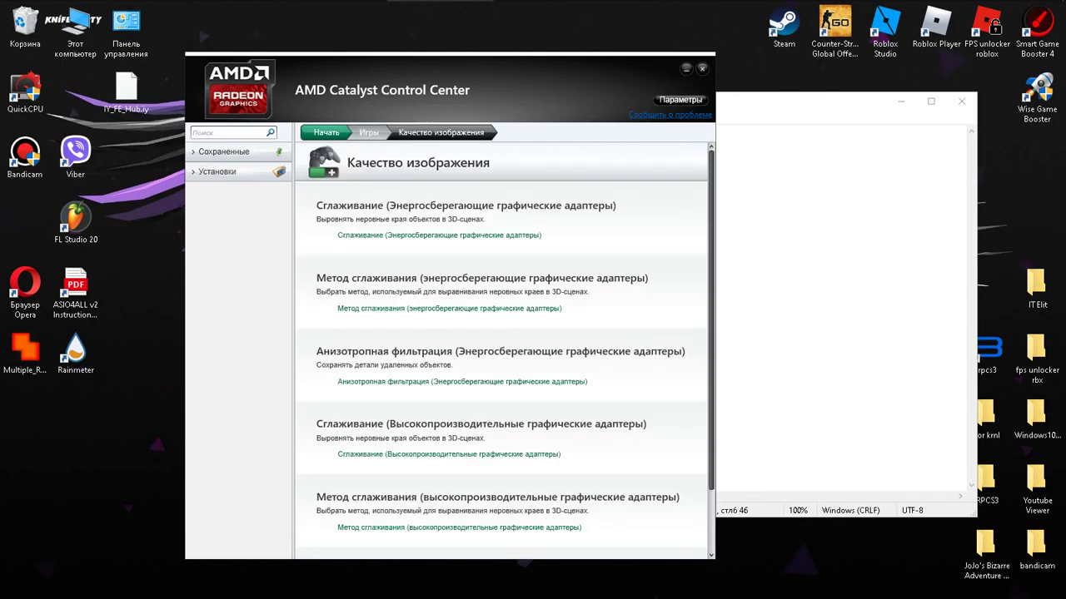
{"action": "left_click", "coordinate": [369, 132]}
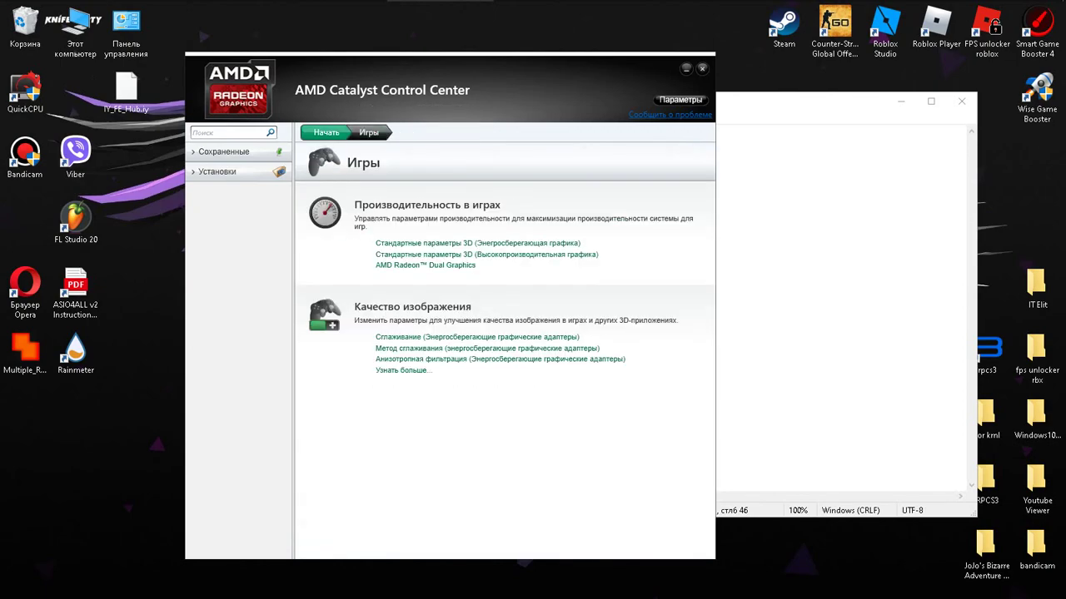
Look over the remaining categories on the start page and close AMD Catalyst Control Center.
{"action": "left_click", "coordinate": [325, 133]}
{"action": "scroll", "coordinate": [502, 350], "scroll_direction": "down", "scroll_amount": 5}
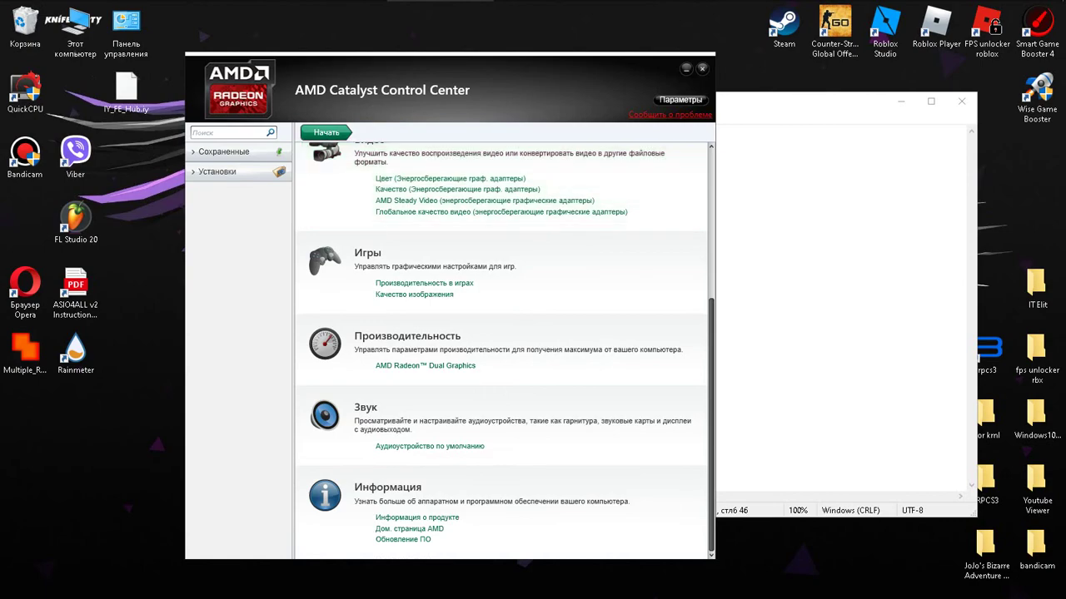
{"action": "left_click", "coordinate": [703, 69]}
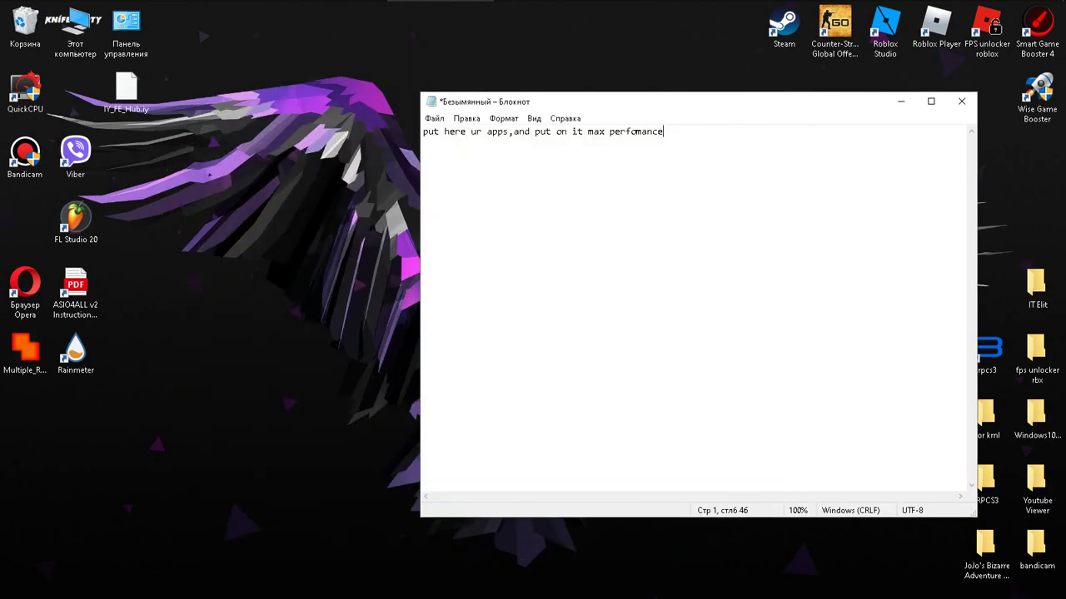
Add a second line beginning with "it is" to the open Notepad note.
{"action": "key", "text": "Return"}
{"action": "type", "text": "it is"}
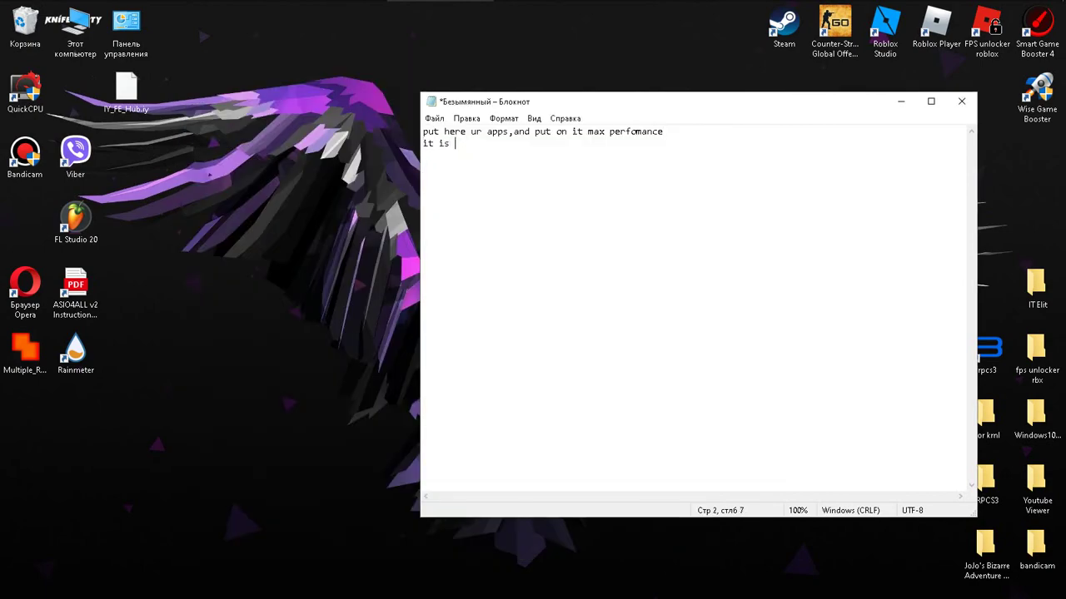